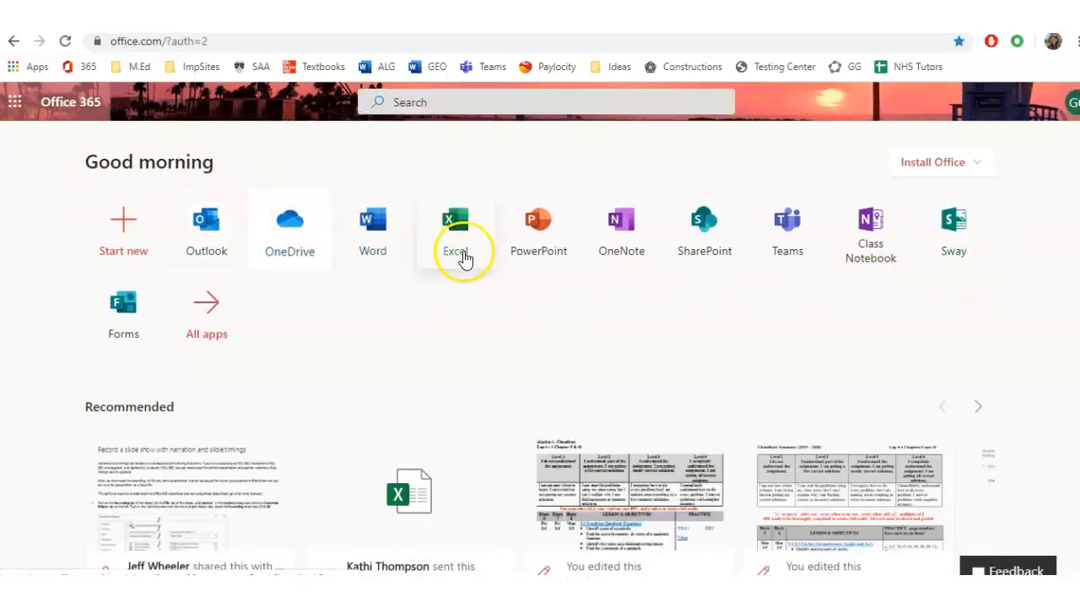
Switch to Teams from the Office 365 home page and open the options for joining or creating a team
click(792, 233)
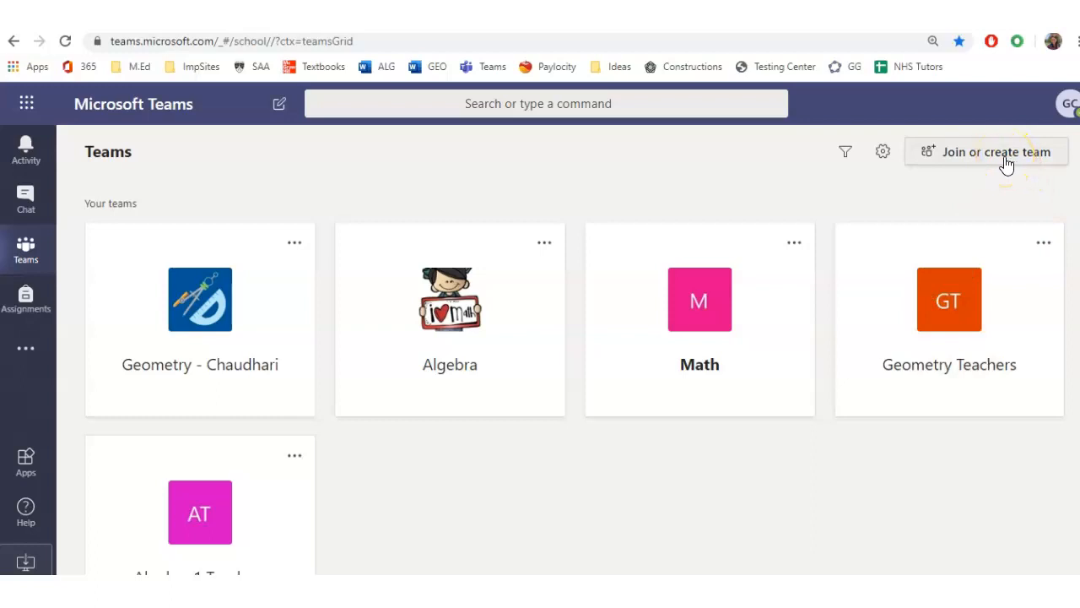
click(975, 167)
scroll(920, 198, down, 1)
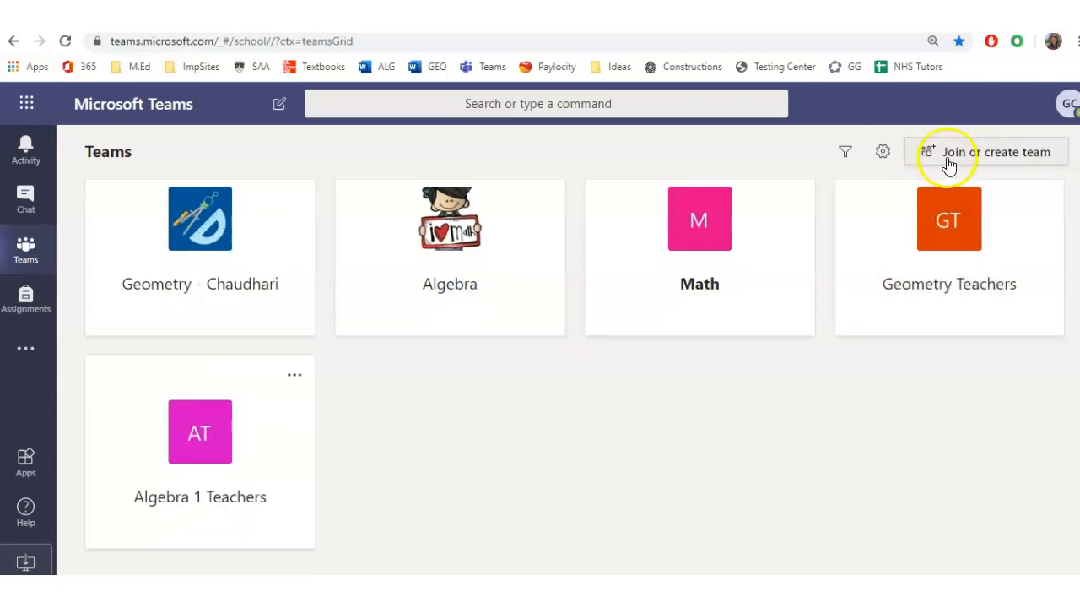
click(949, 165)
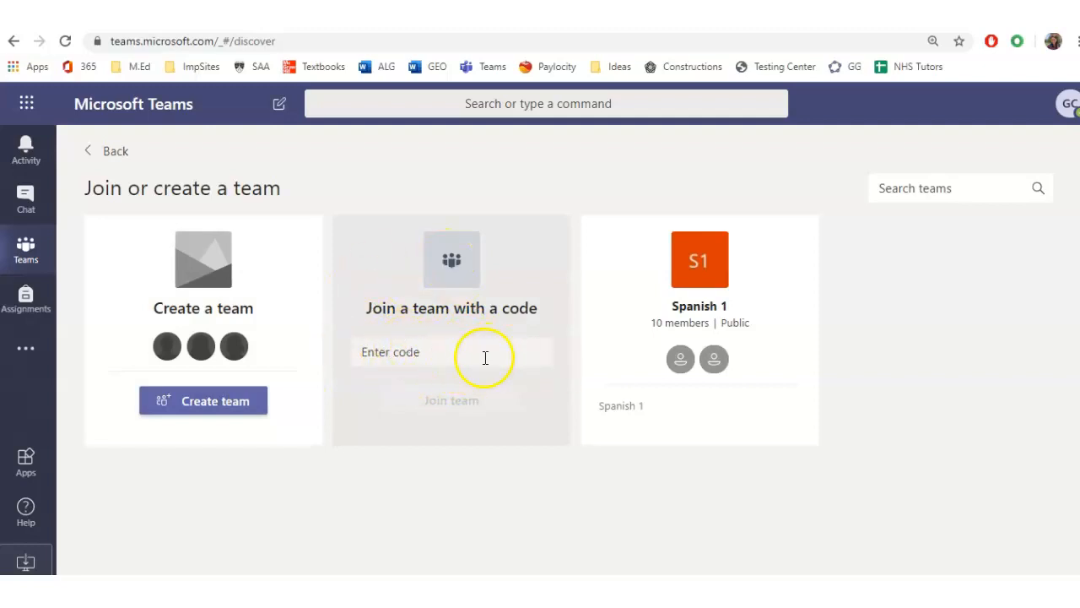
Create a new team of type Class named "tester class"
click(193, 402)
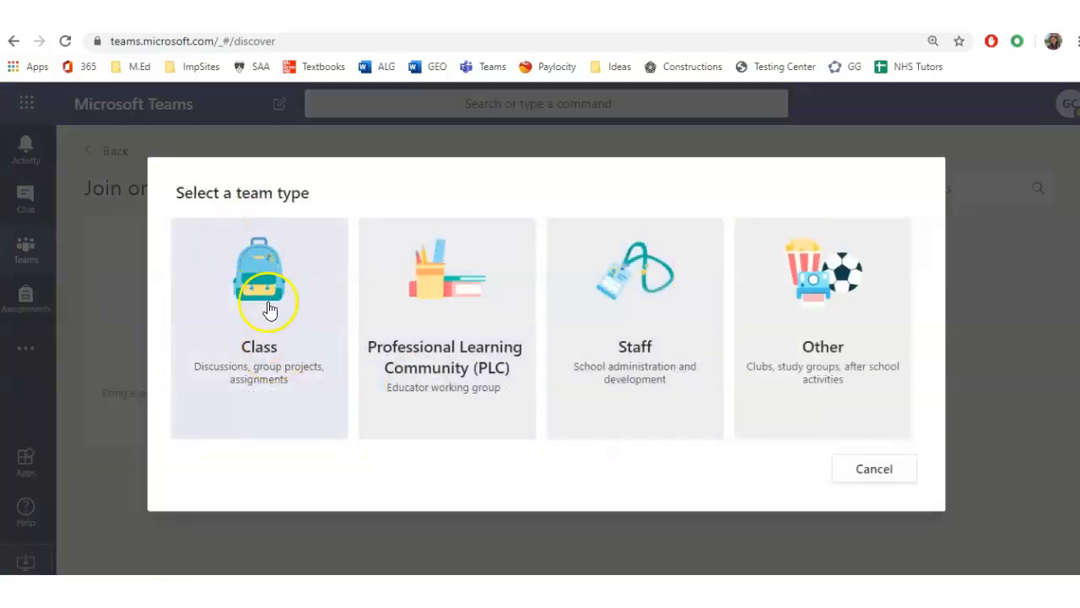
click(234, 319)
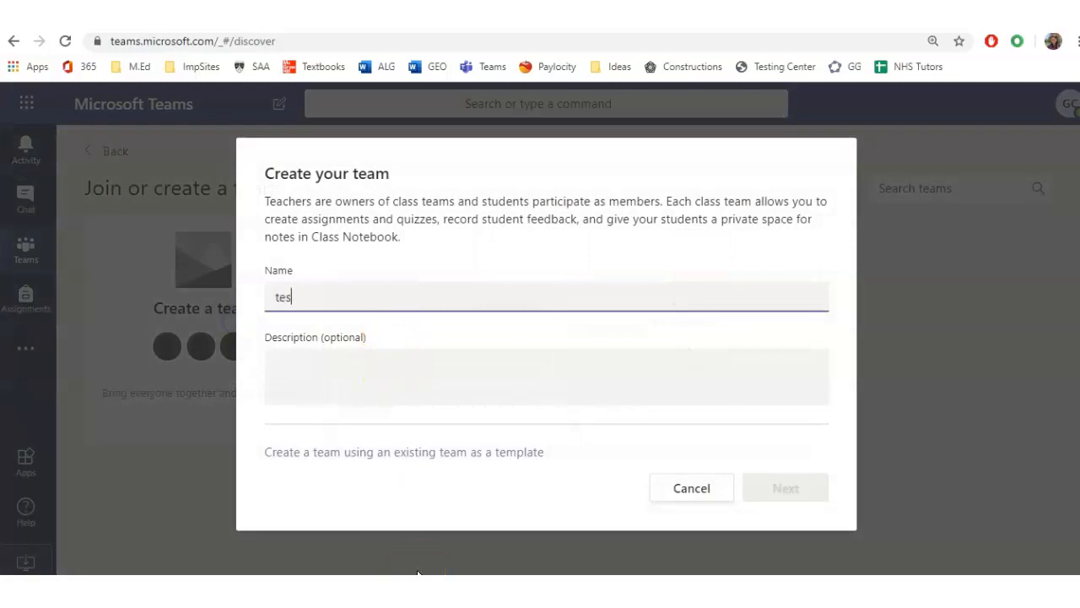
text(tester class)
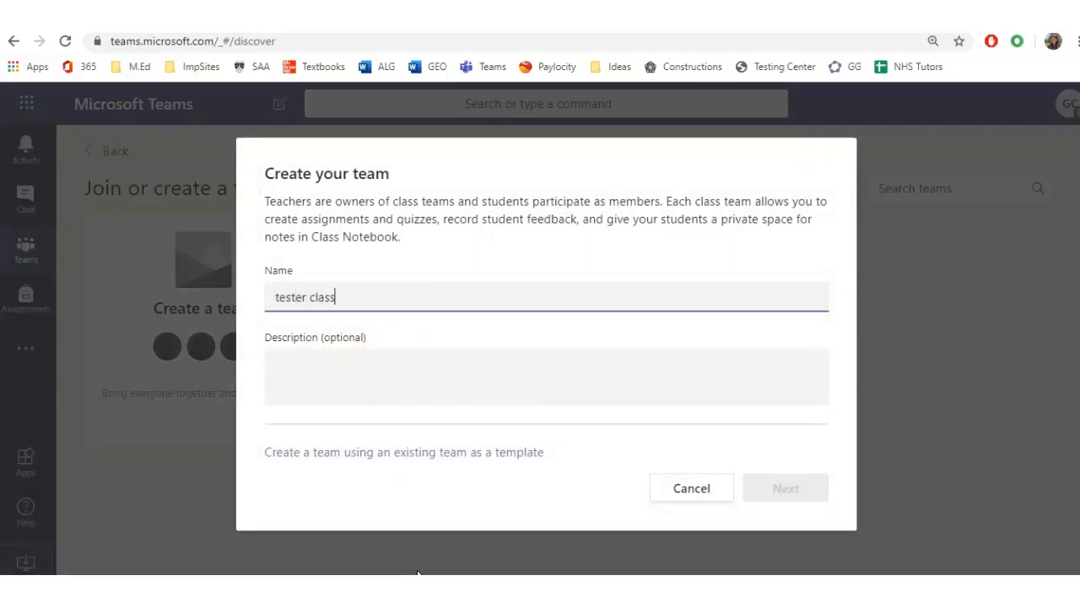
click(768, 488)
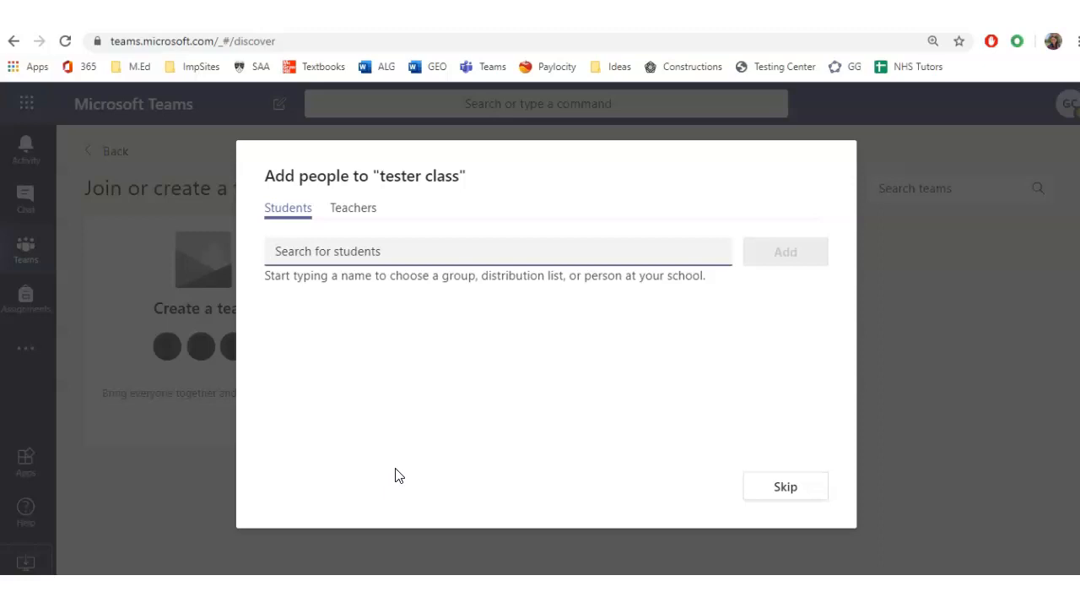
text(ana)
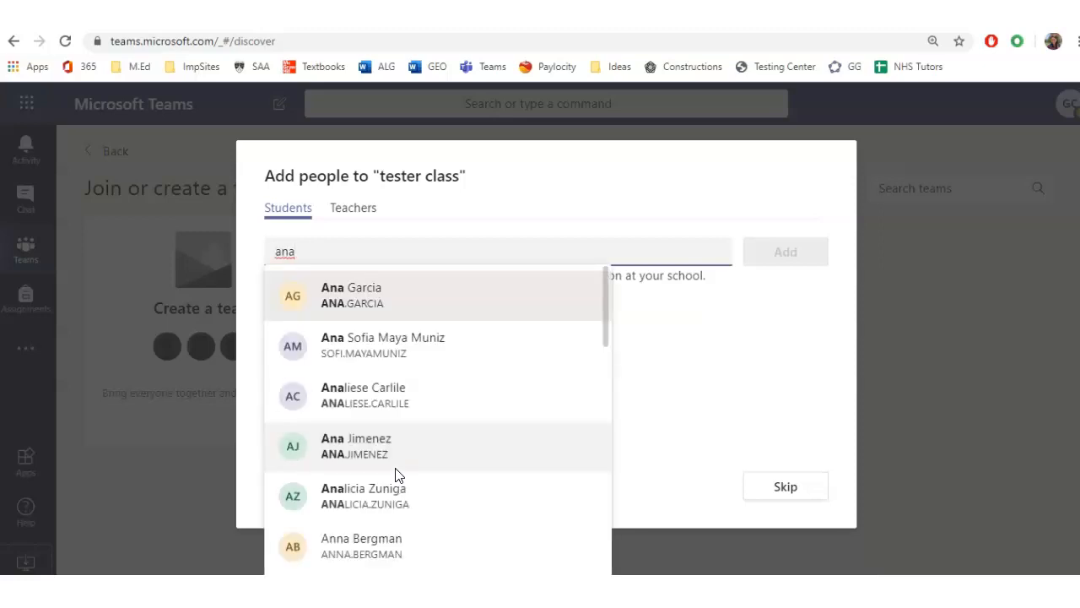
click(441, 287)
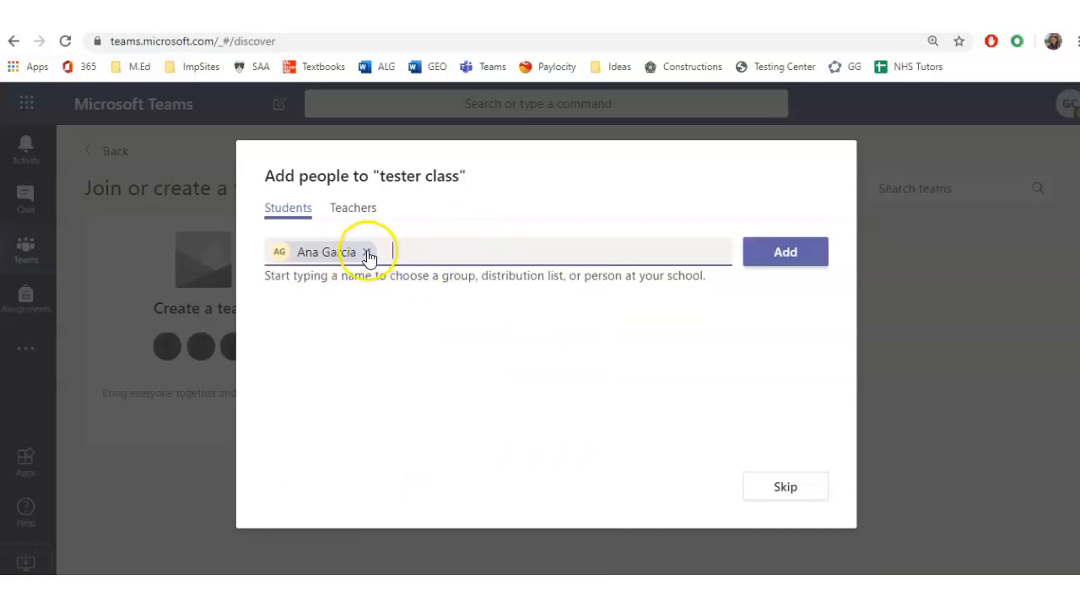
click(368, 251)
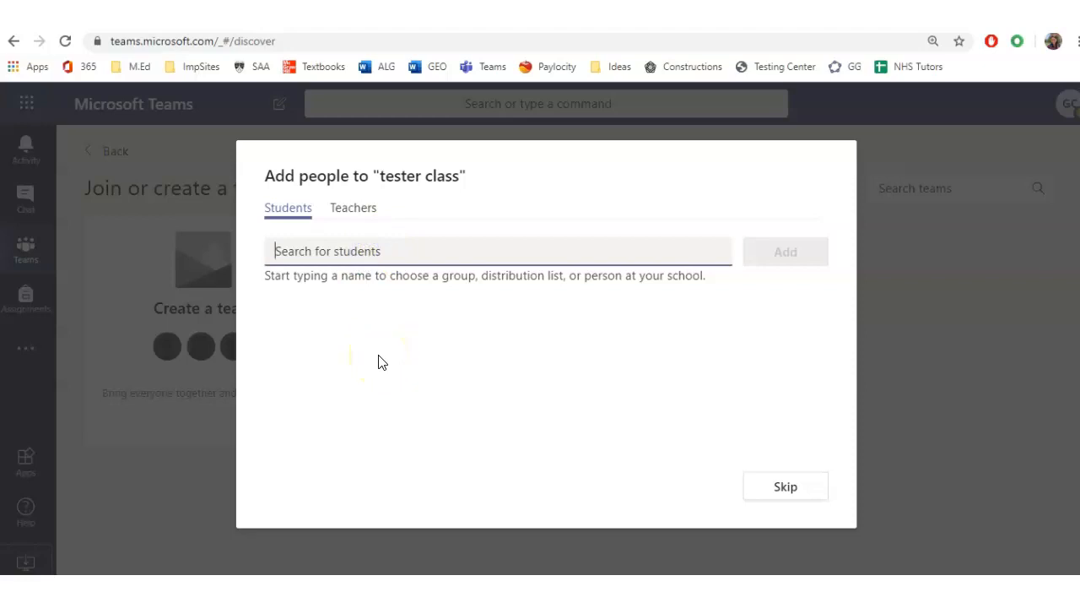
Find the guest student by first name, add them to the class as a student, and finish adding people
text(nitish)
click(389, 347)
click(404, 304)
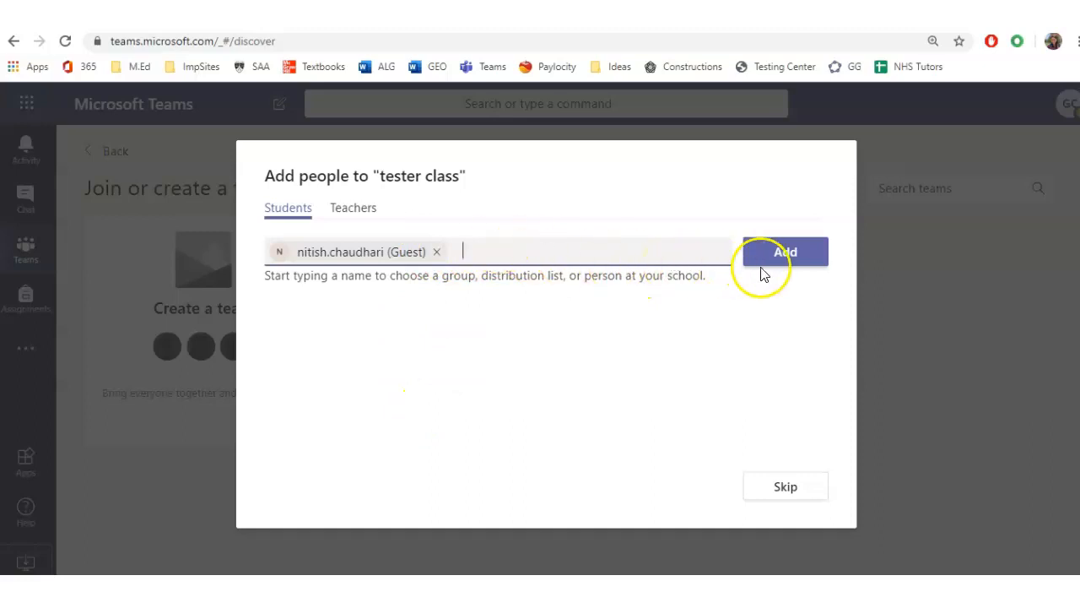
click(787, 265)
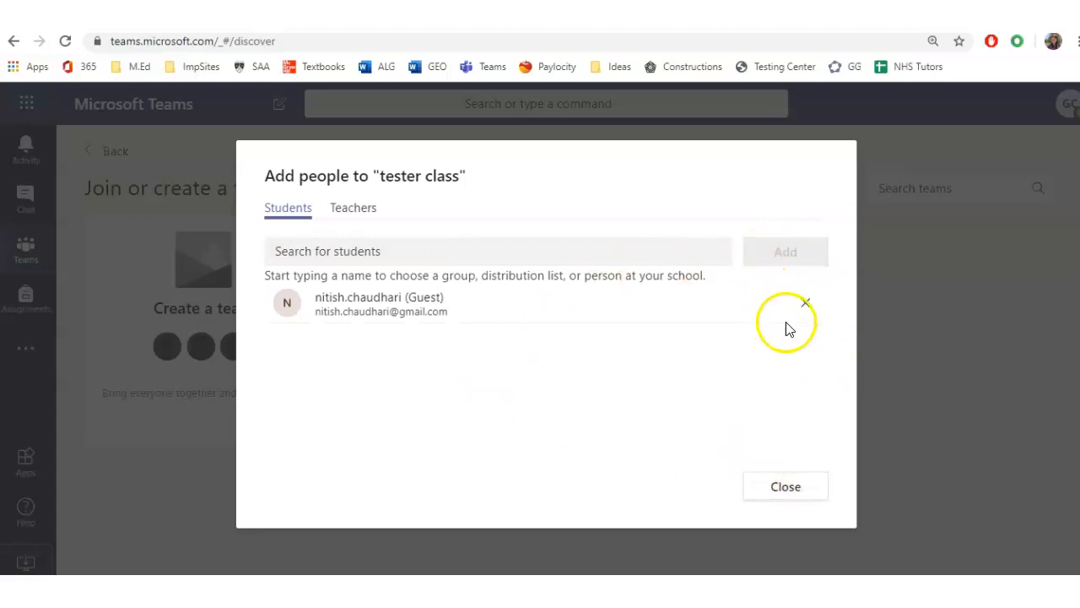
click(777, 490)
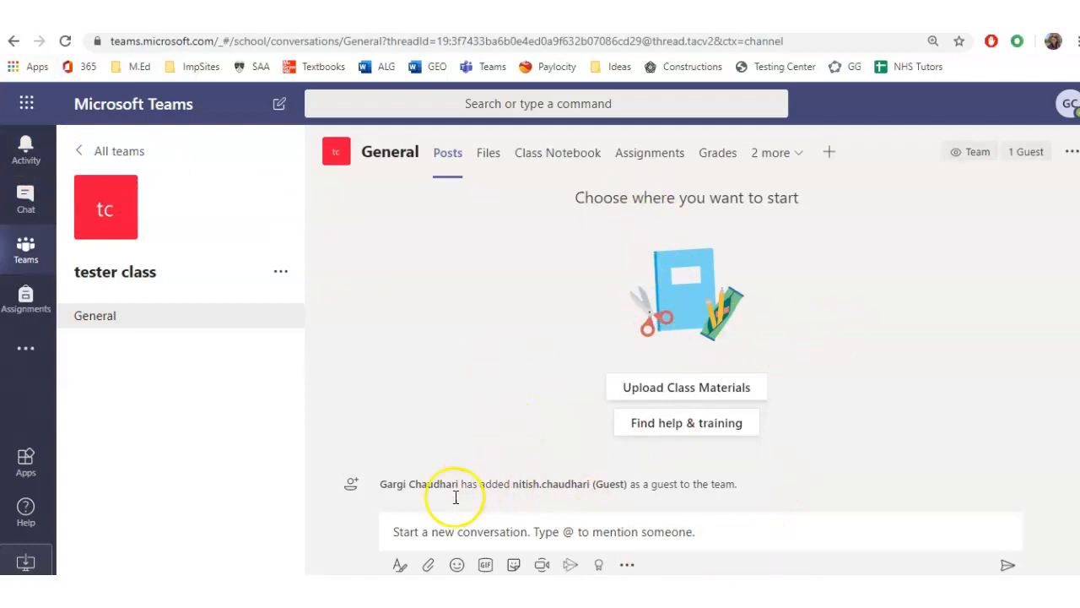
Post a formatted conversation in the General channel with the subject "test" and the message "instructions here"
click(463, 531)
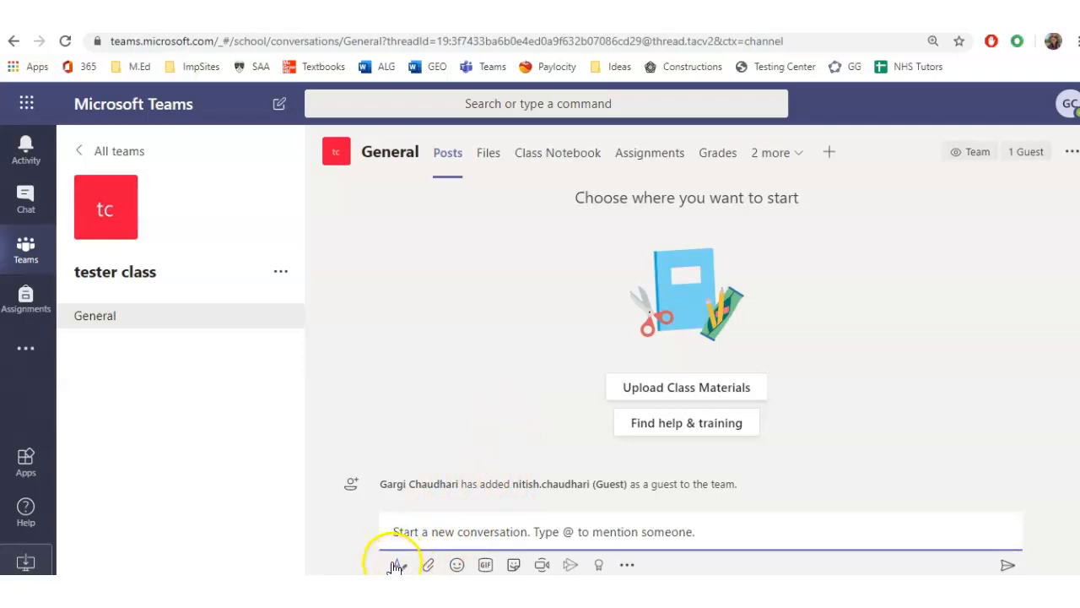
click(400, 568)
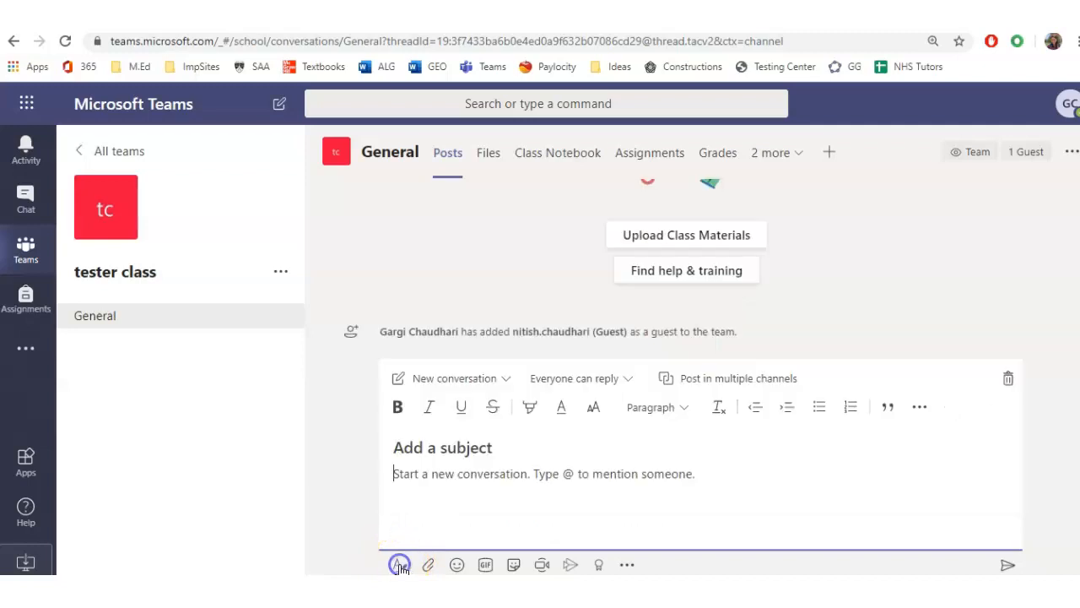
click(446, 446)
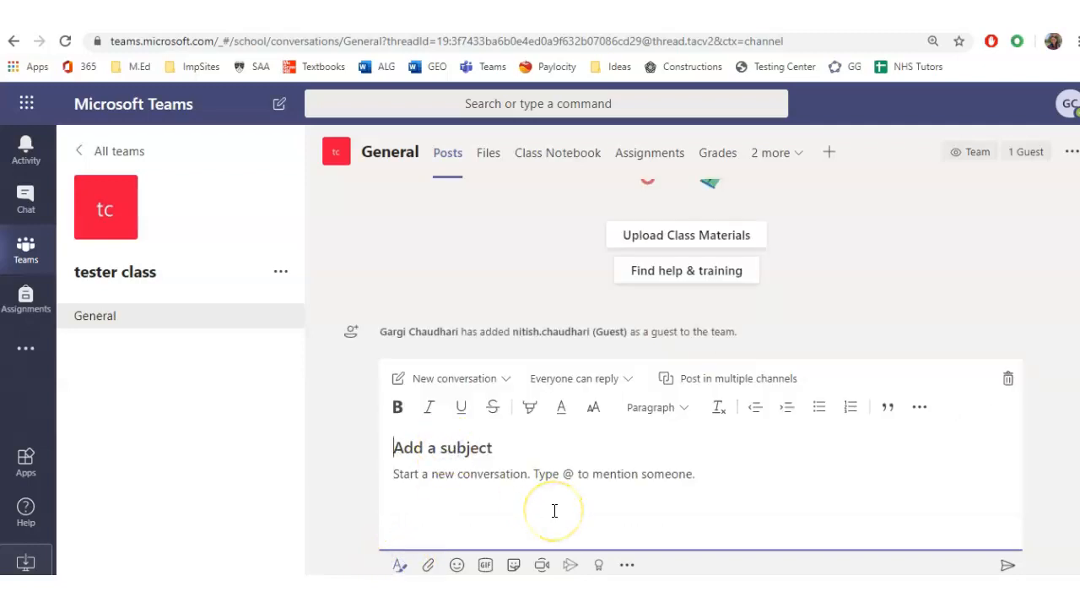
text(test )
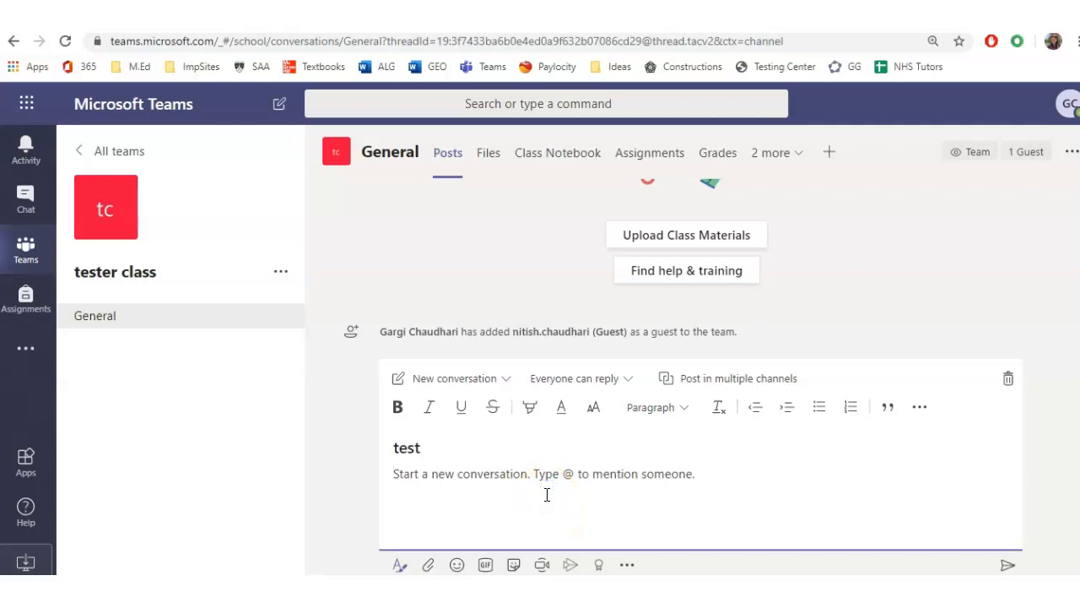
text(instructions)
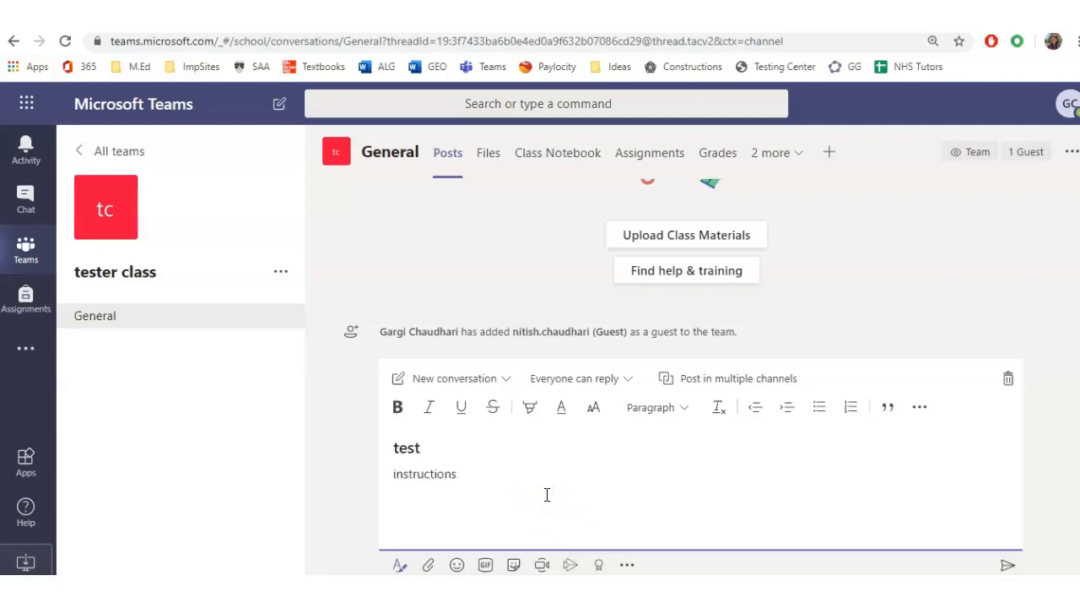
click(1008, 564)
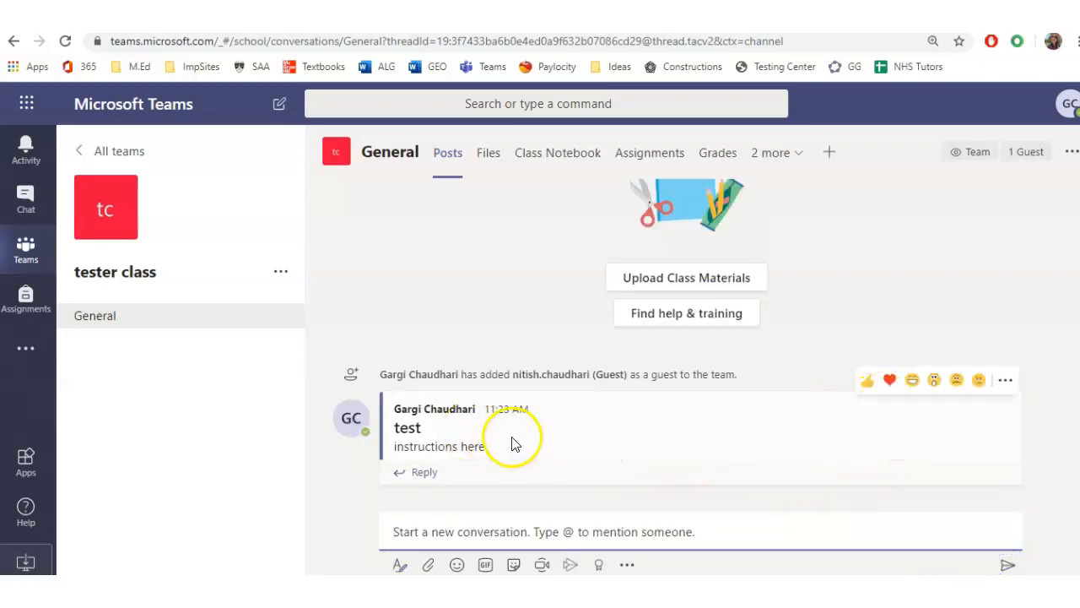
click(1004, 382)
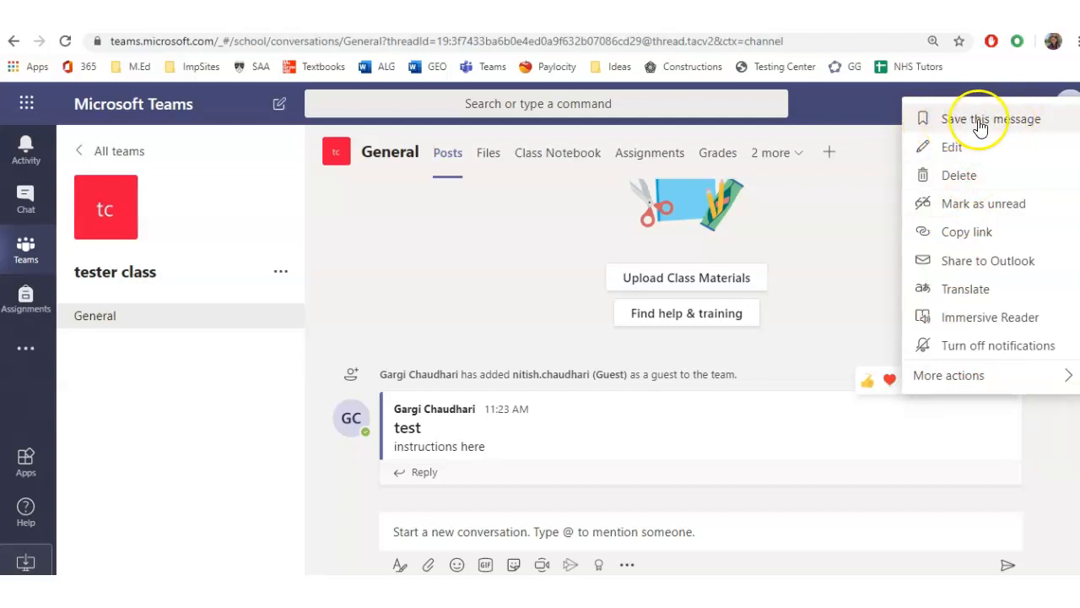
click(837, 273)
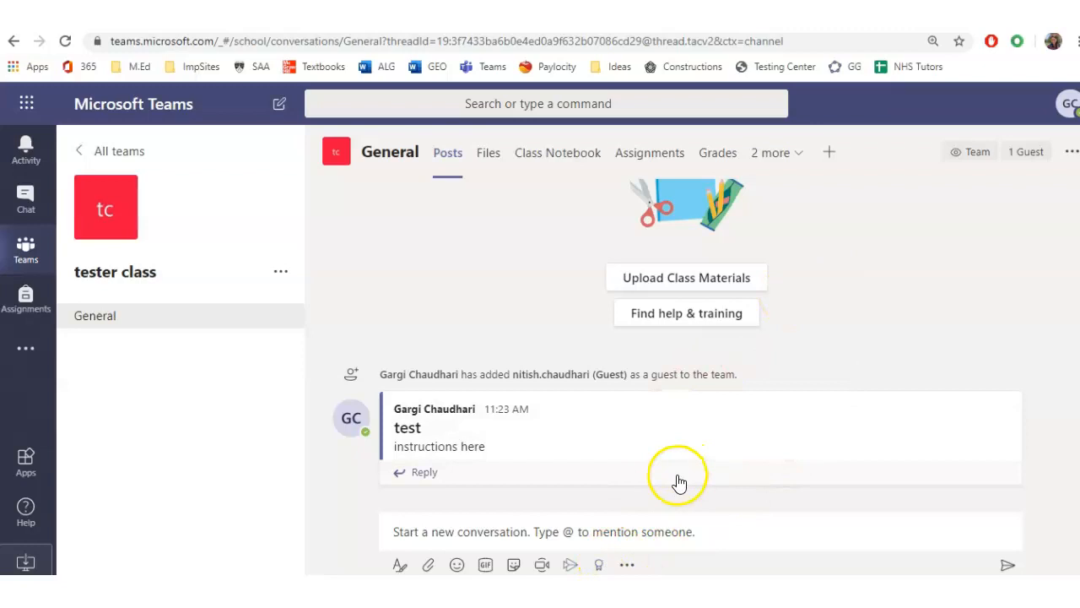
Turn off the camera in the General channel's meeting preview and start scheduling a meeting titled "Q&A session"
click(543, 566)
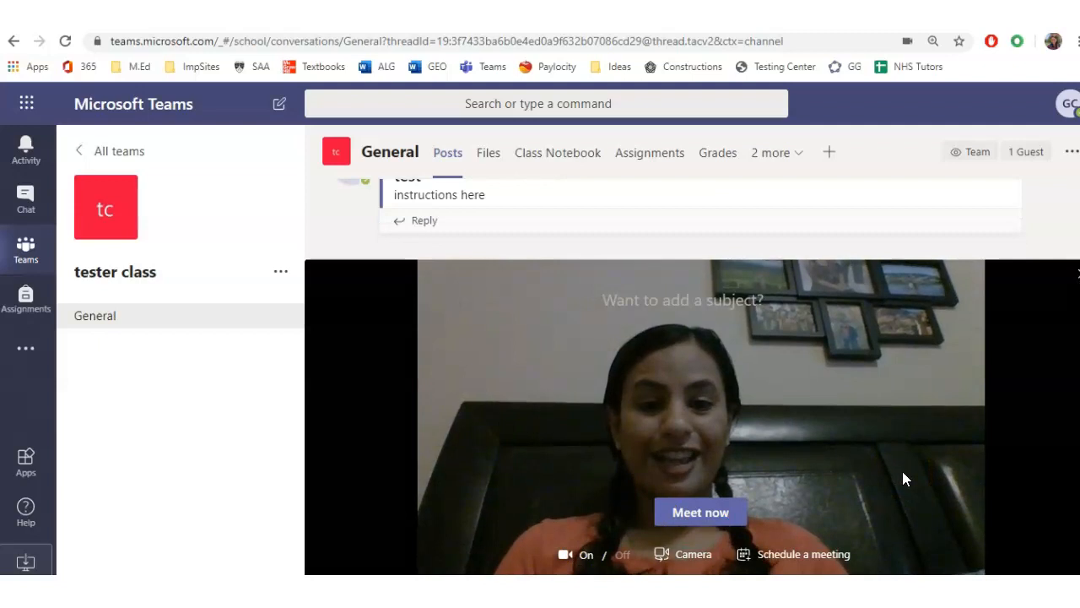
click(622, 557)
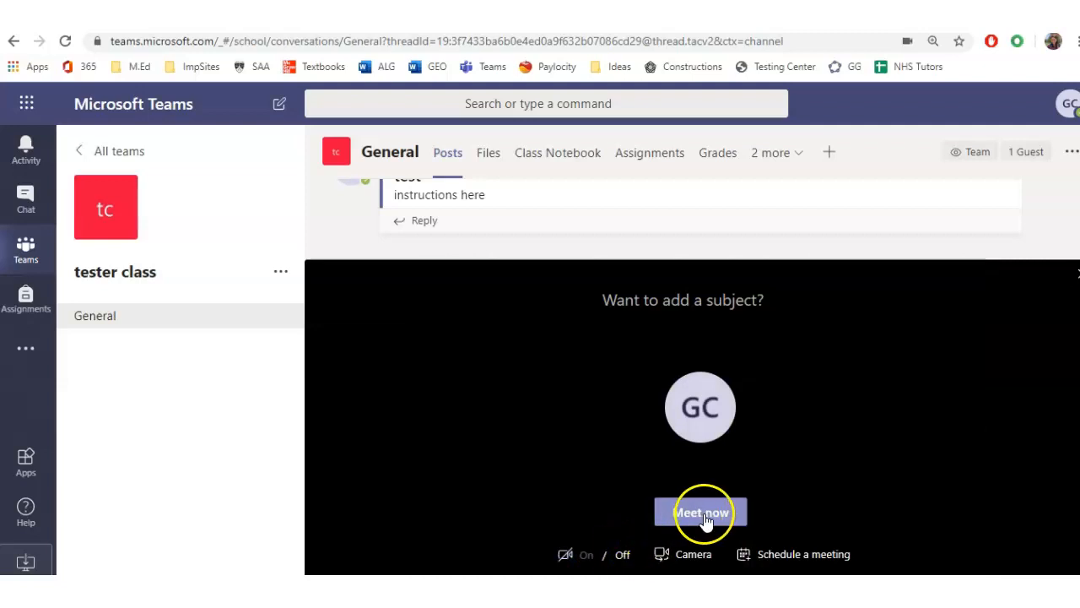
click(784, 560)
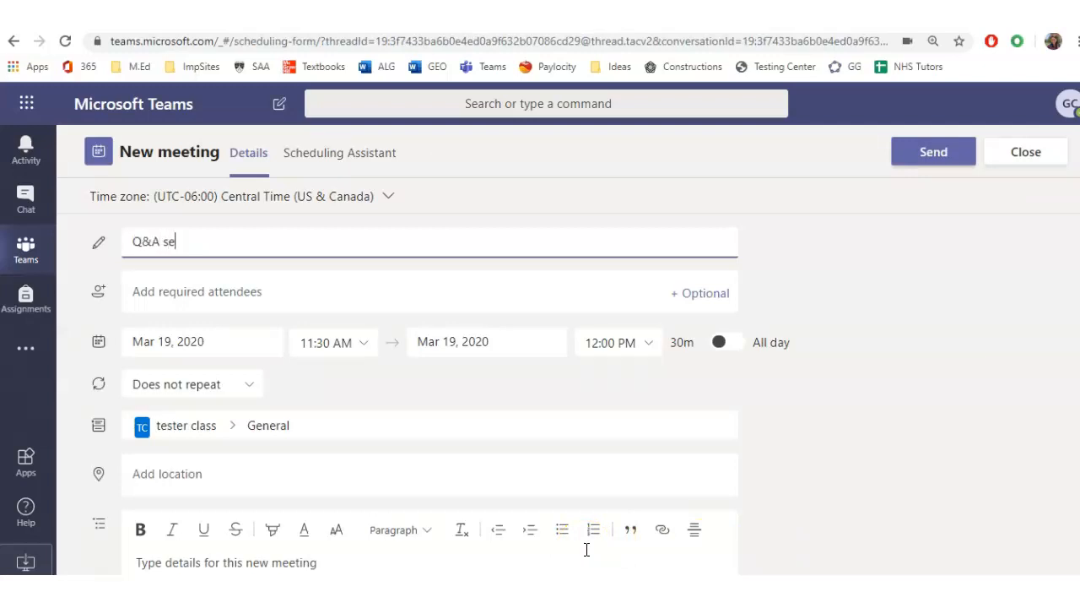
Set the meeting to start on Mar 23, 2020 at 9:00 AM
click(177, 342)
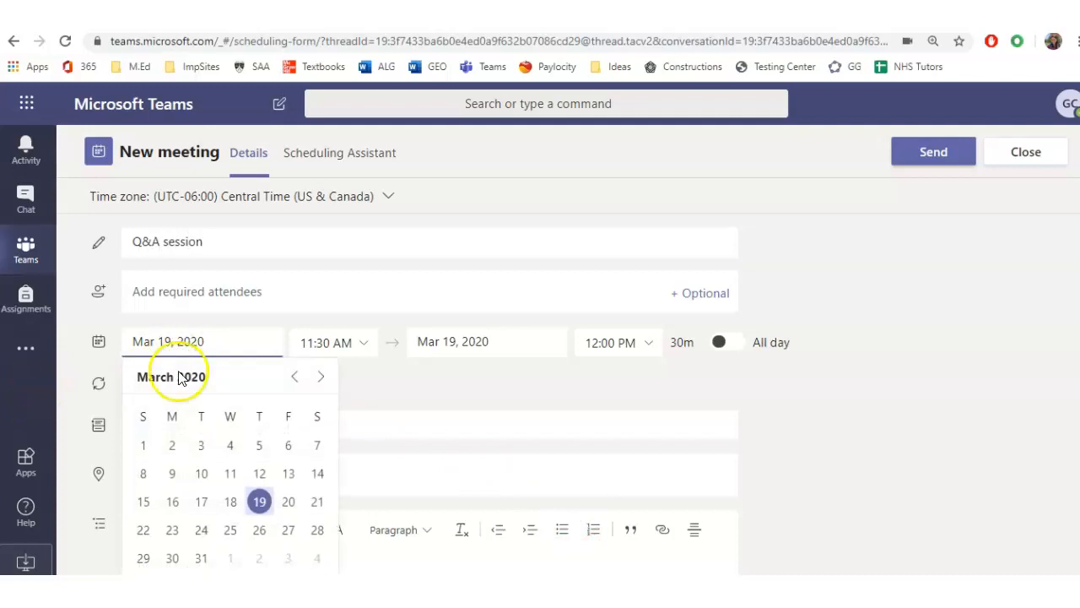
click(172, 530)
click(314, 346)
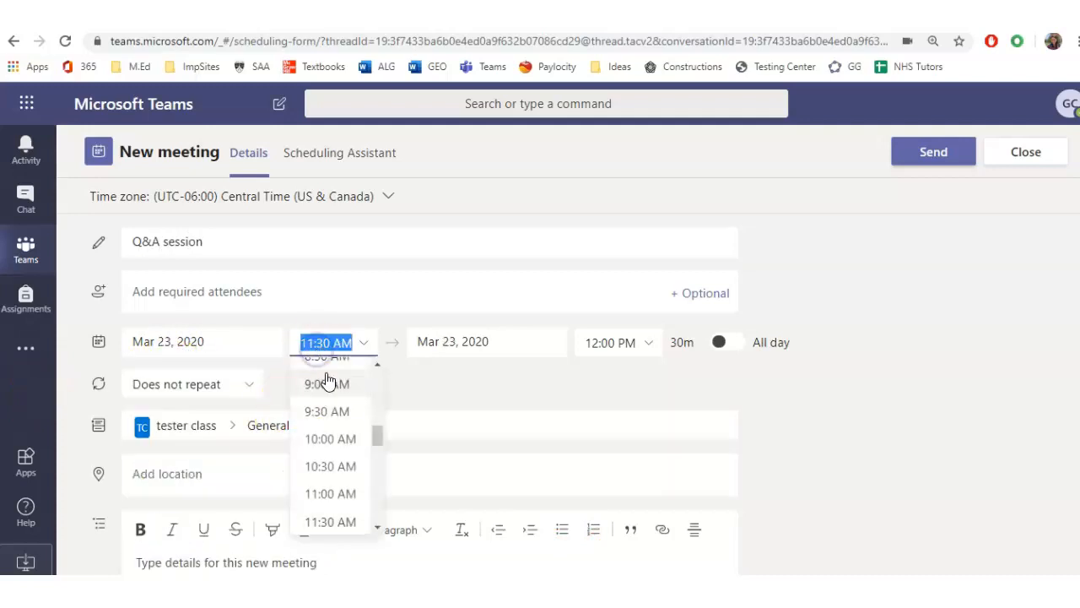
click(309, 381)
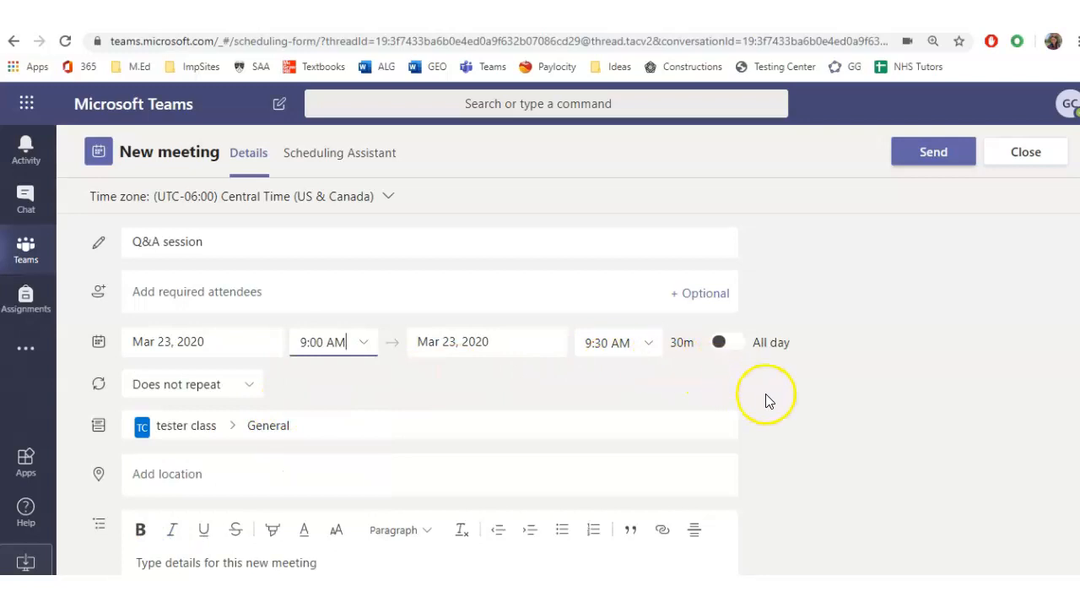
Add the meeting details "Send me your questions by 9:10am, and we will go over those during the meeting." and send the invitation
scroll(374, 411, down, 2)
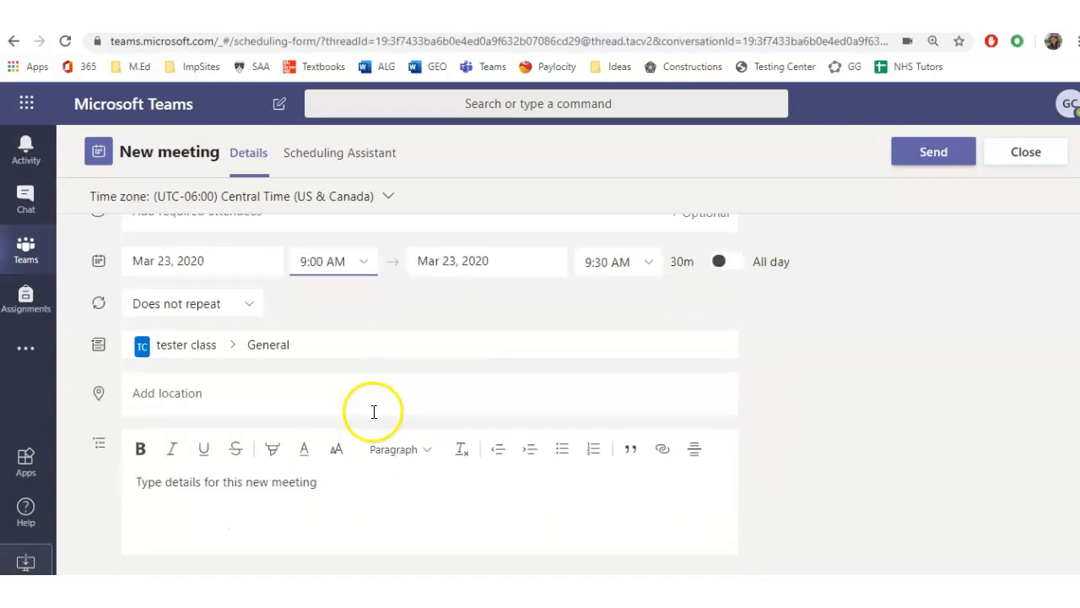
scroll(374, 420, up, 2)
scroll(374, 413, down, 2)
click(248, 482)
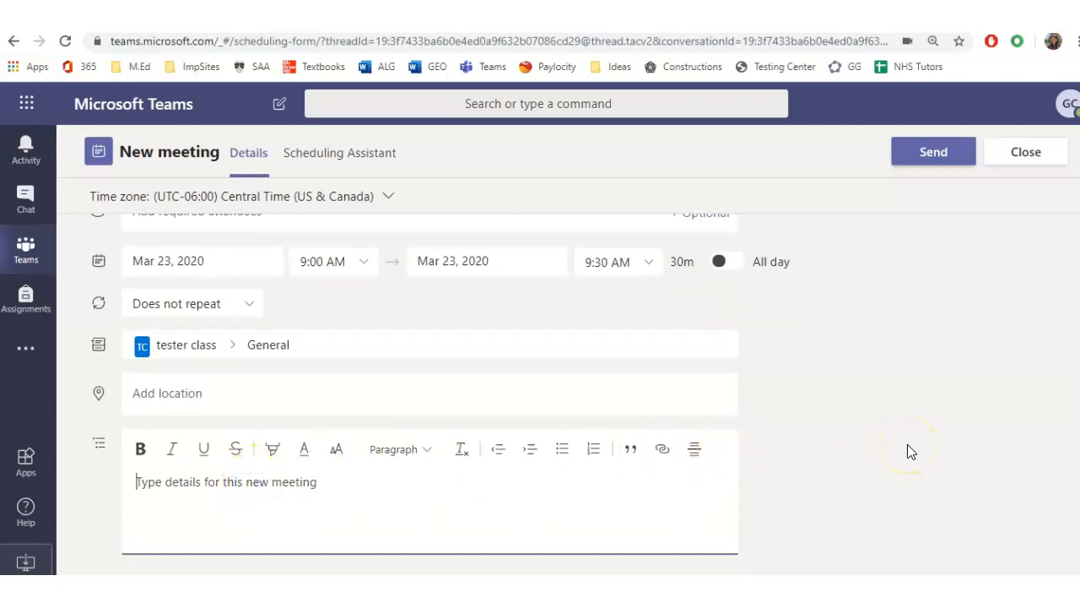
text(Se)
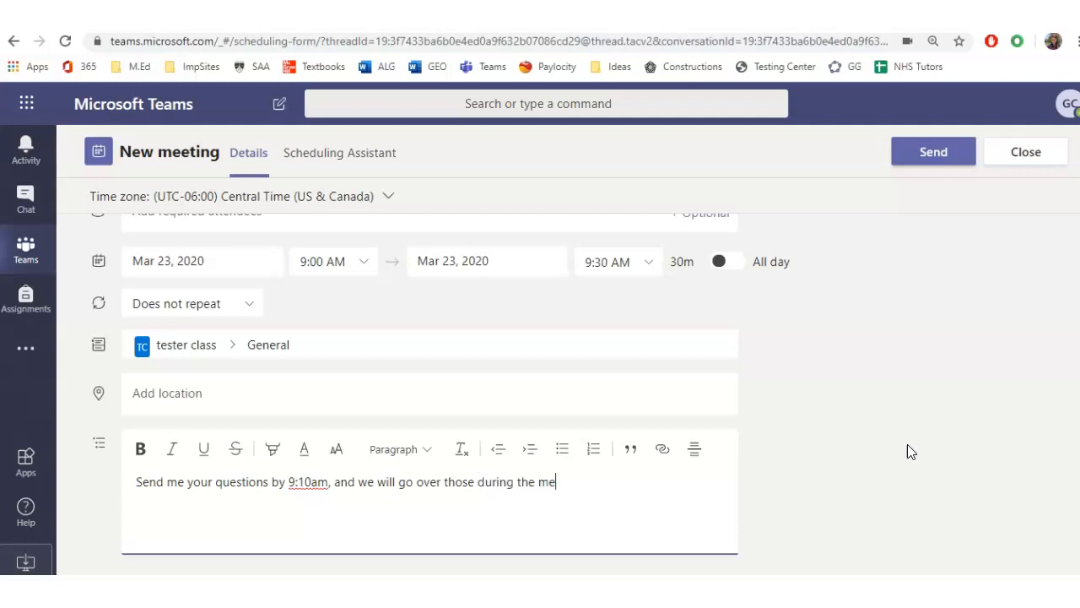
text(.)
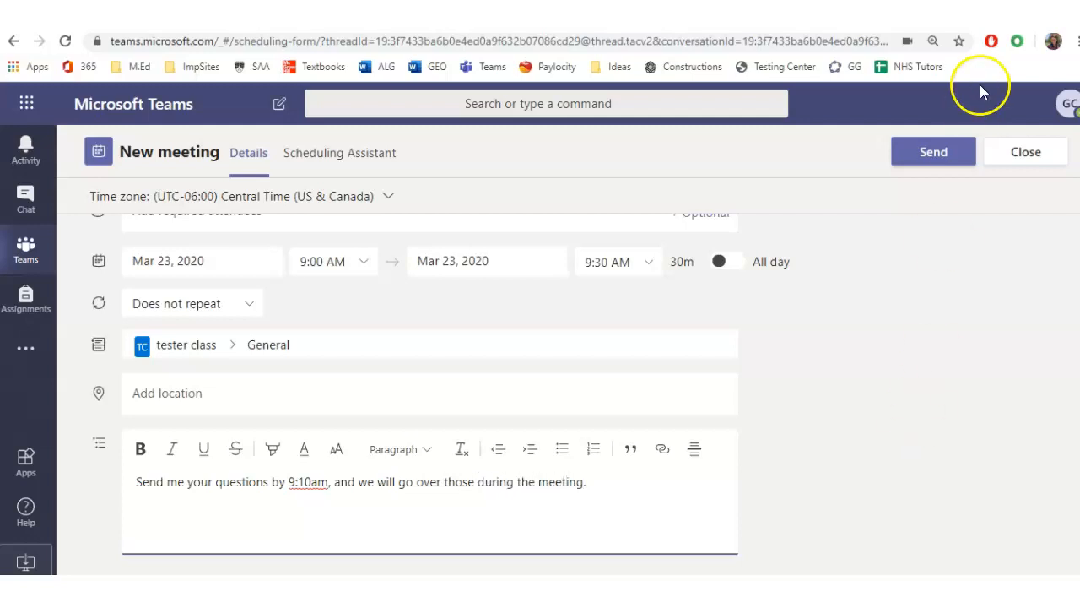
click(936, 157)
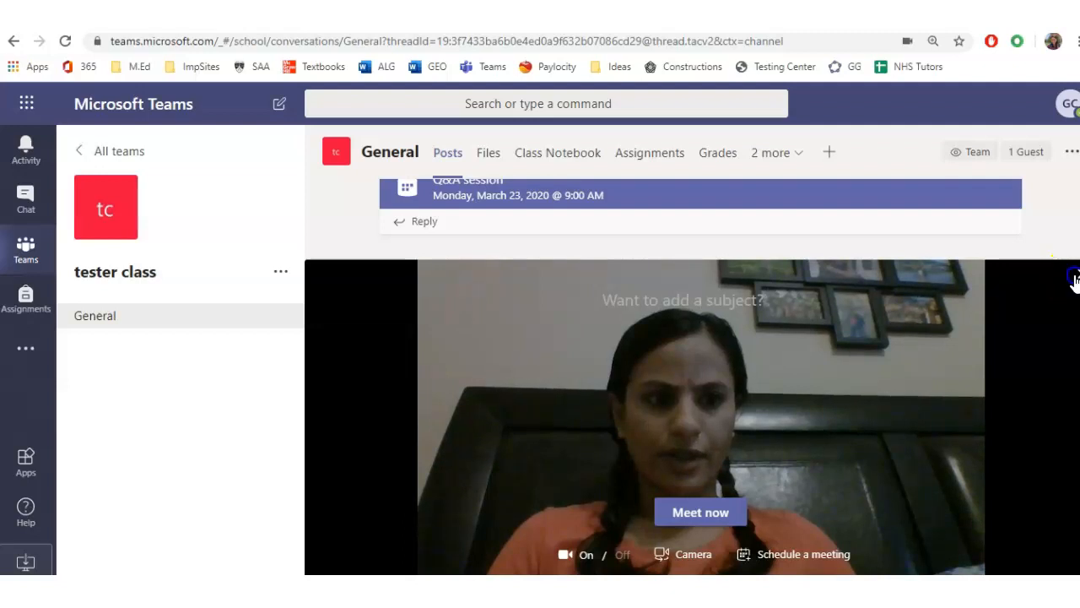
click(1074, 277)
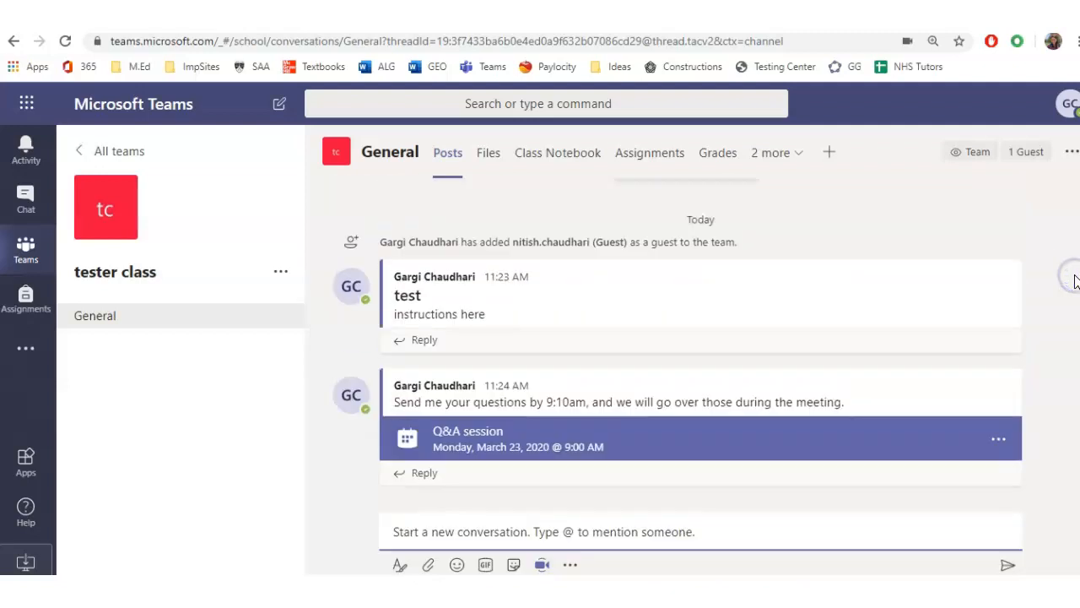
Reply to the Q&A session post with "I have a question on page 234 #23"
click(424, 476)
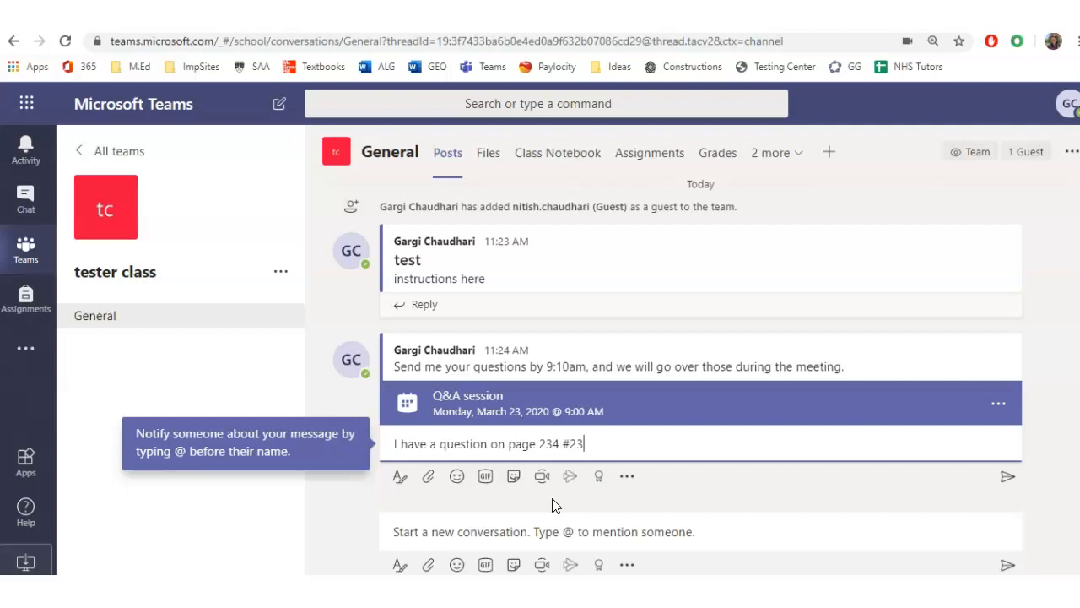
key(Return)
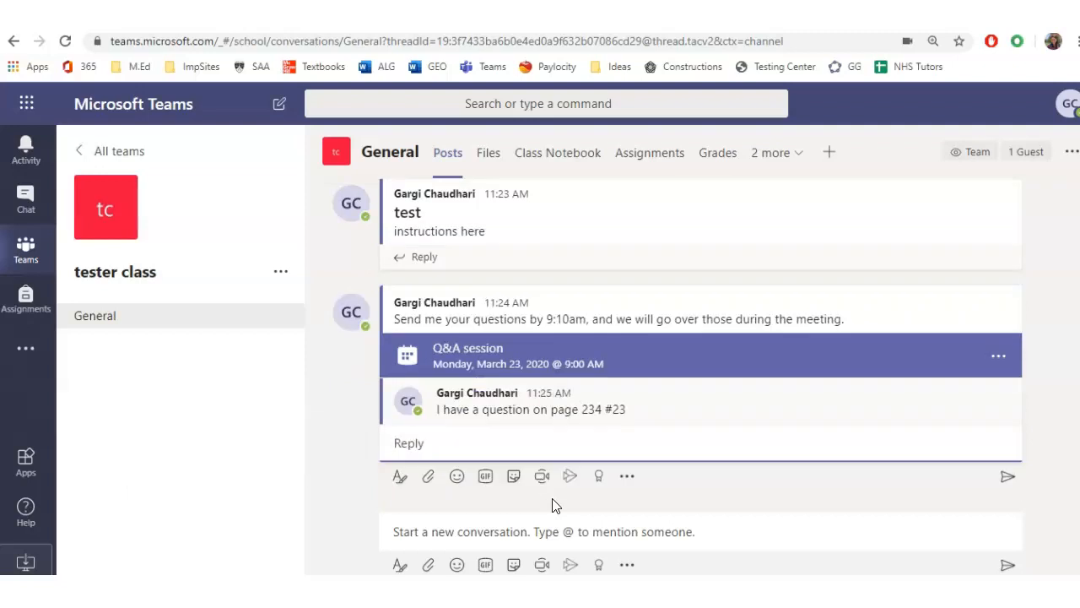
View the details of the scheduled Q&A session from its channel post and close them
mouse_move(601, 417)
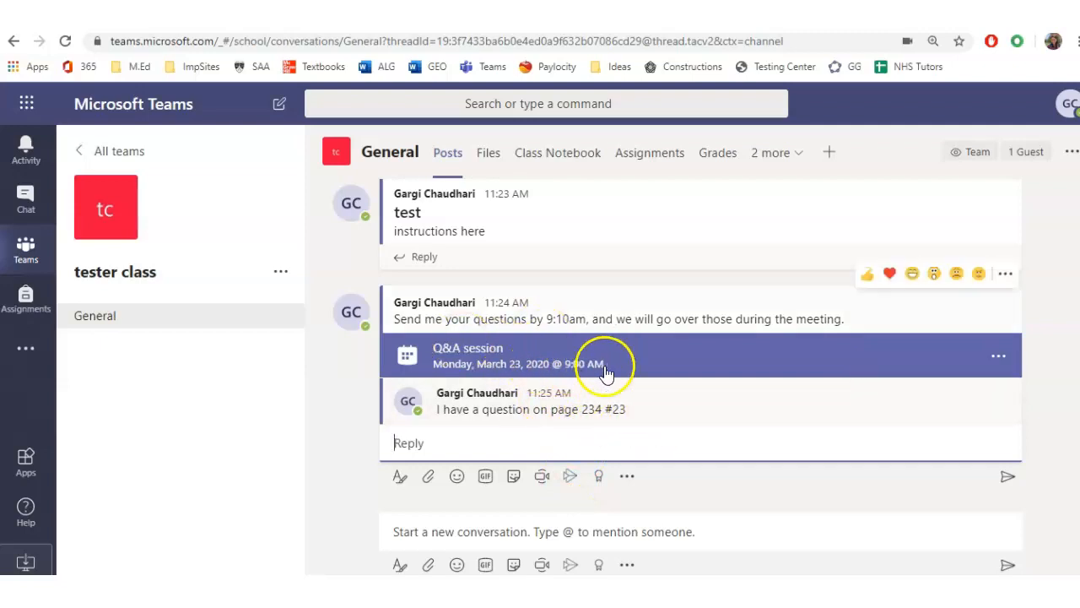
click(506, 361)
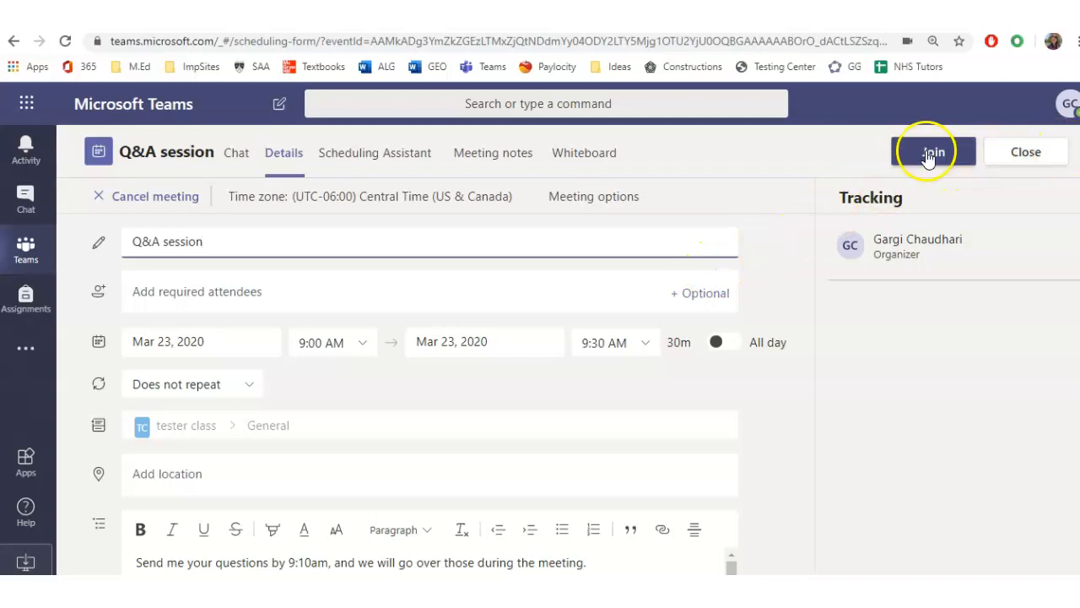
click(999, 157)
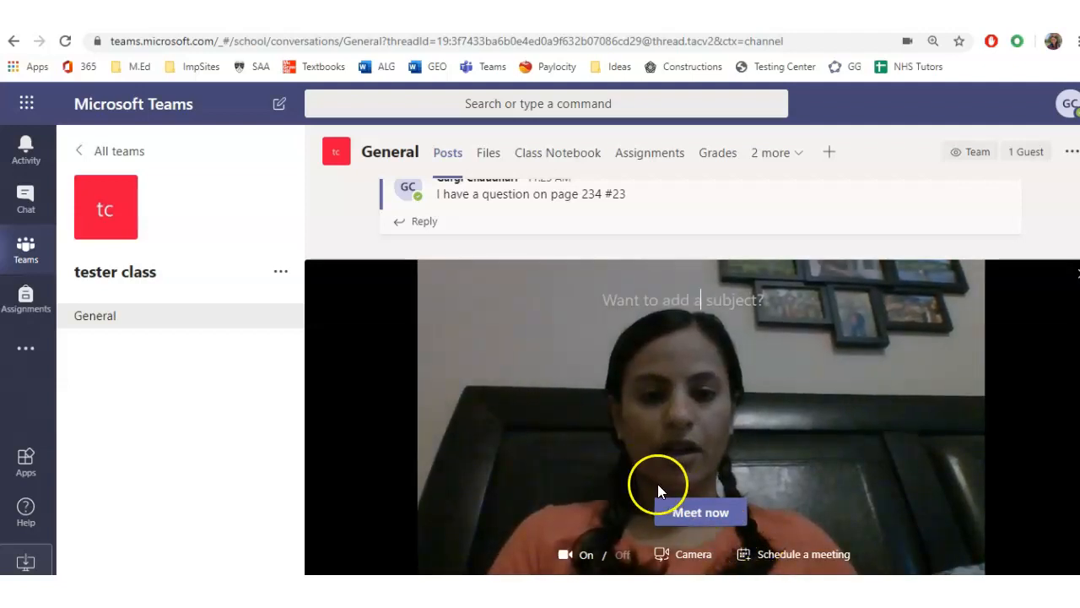
Start an instant meeting in the General channel with the camera off and ask the suggested guest to join
click(625, 555)
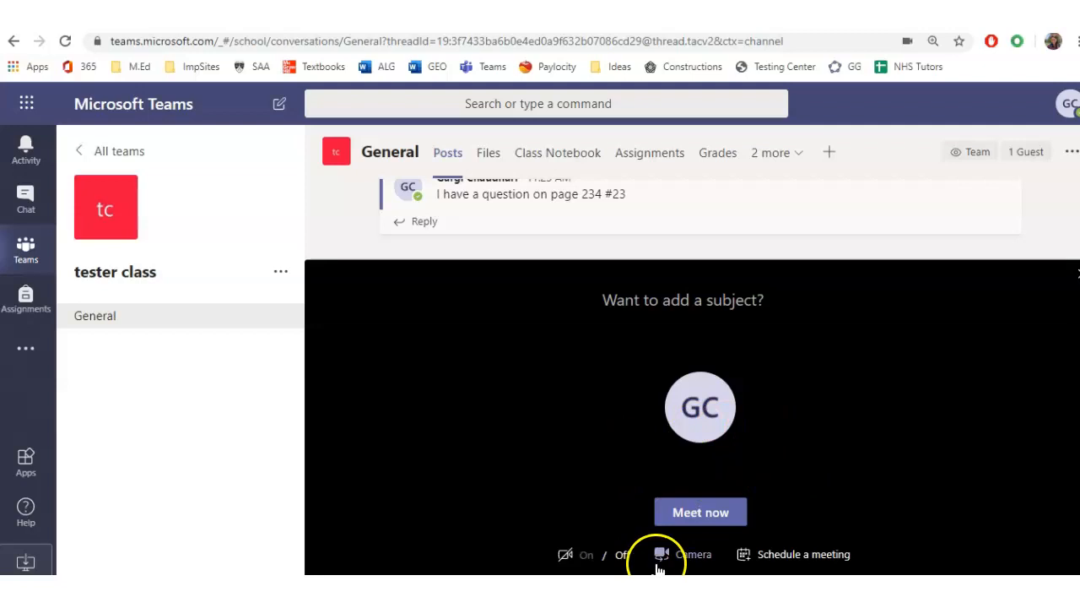
click(707, 515)
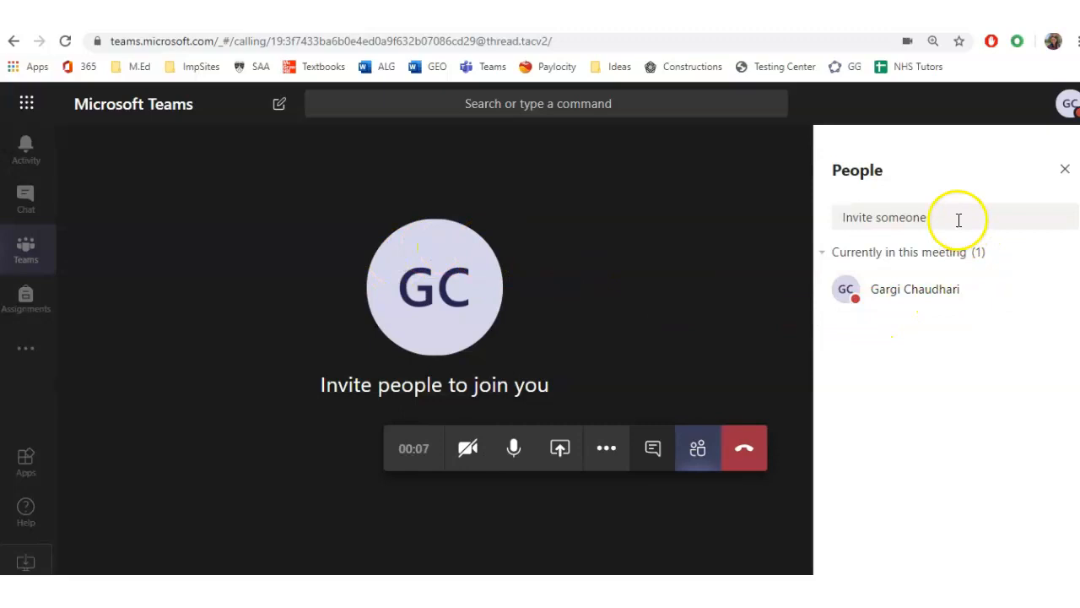
click(878, 216)
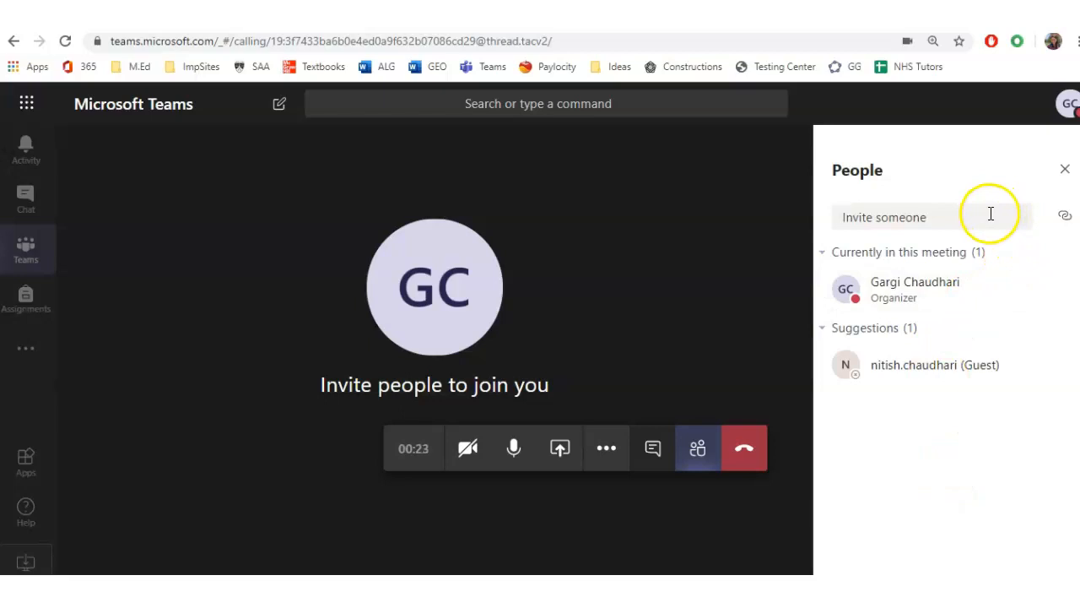
click(1063, 368)
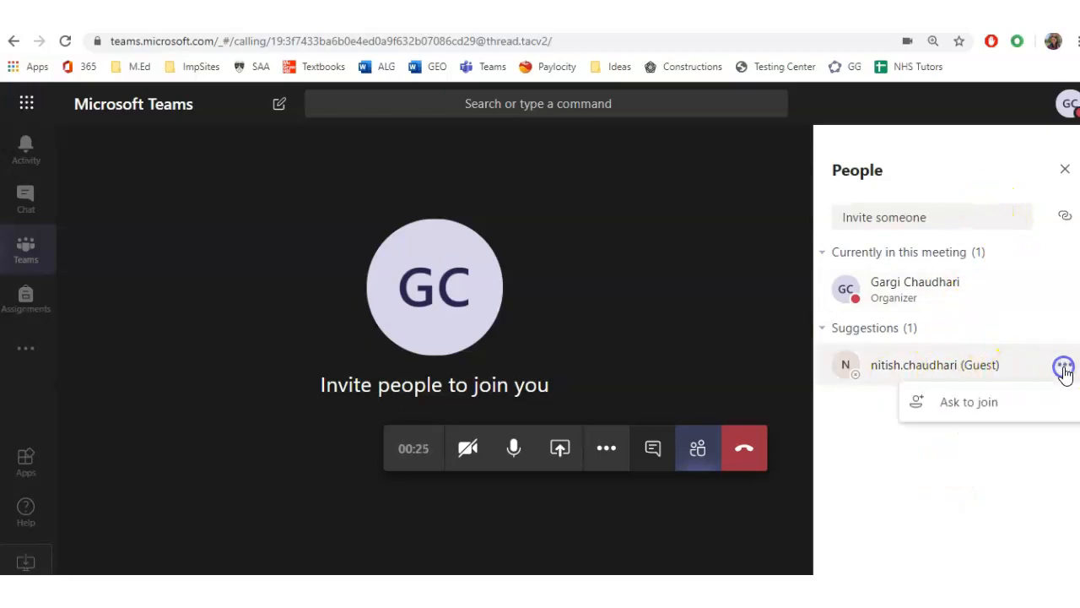
click(959, 407)
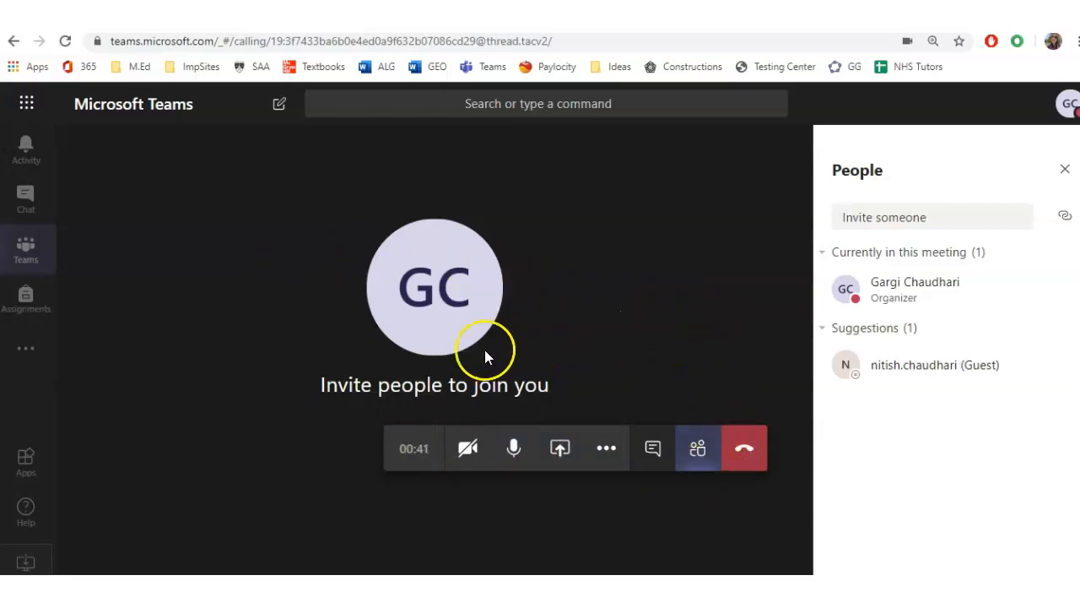
Start a Desktop/Window screen share in the meeting and show the application windows available for sharing
click(560, 450)
click(197, 408)
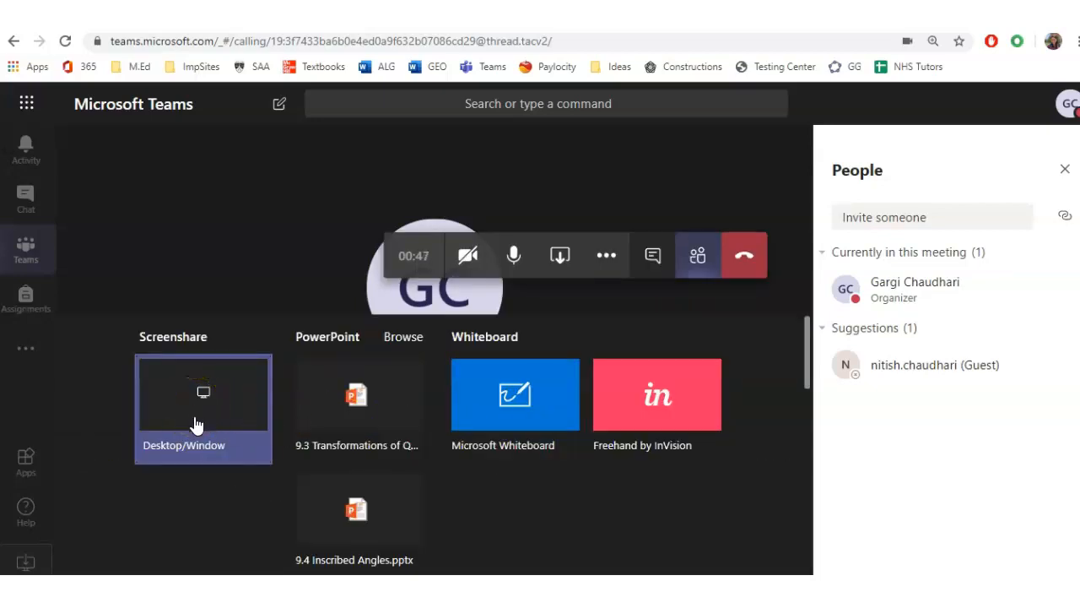
click(209, 426)
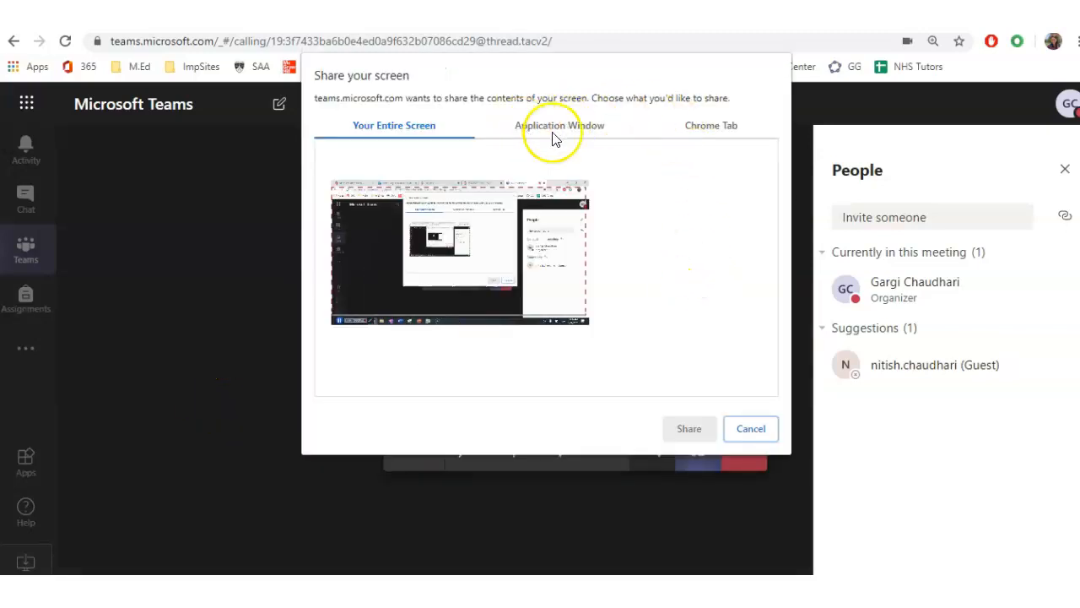
click(568, 135)
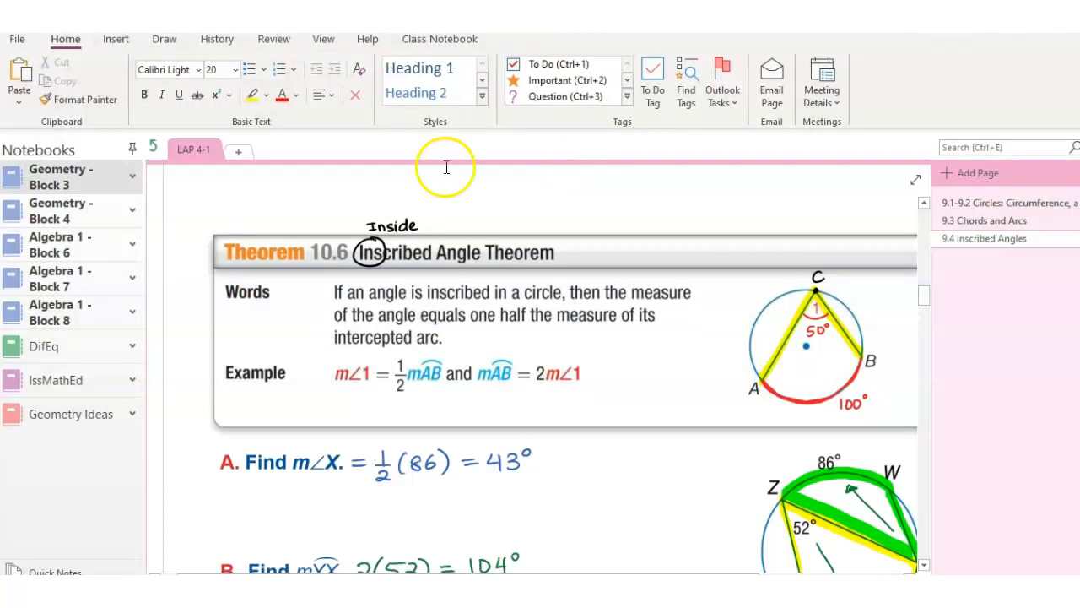
Switch to OneNote and add a page titled "Q&A session" to the LAP 4-1 section
click(979, 173)
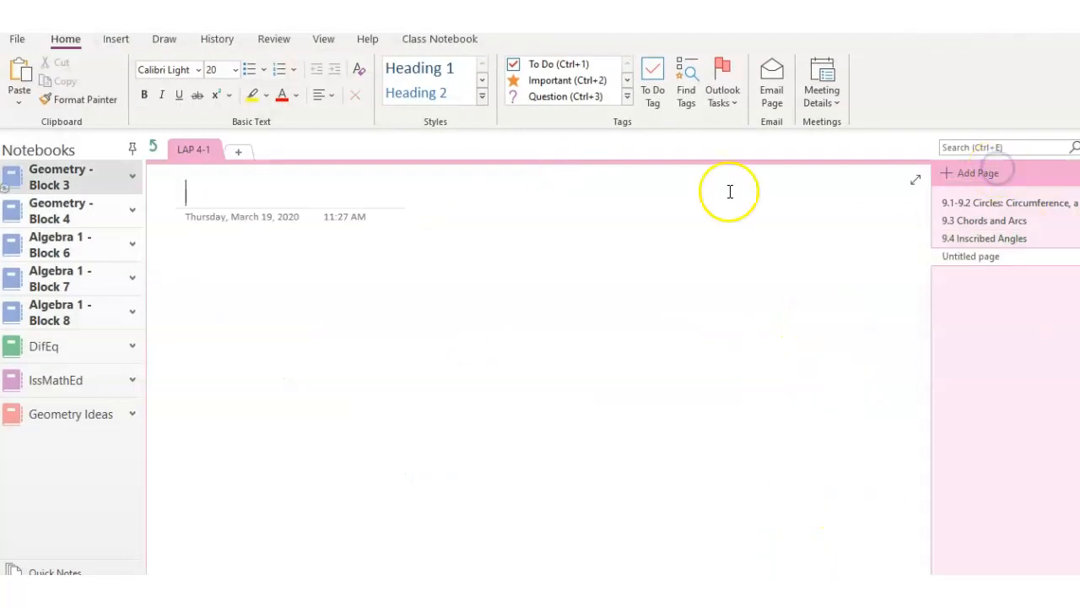
text(Q)
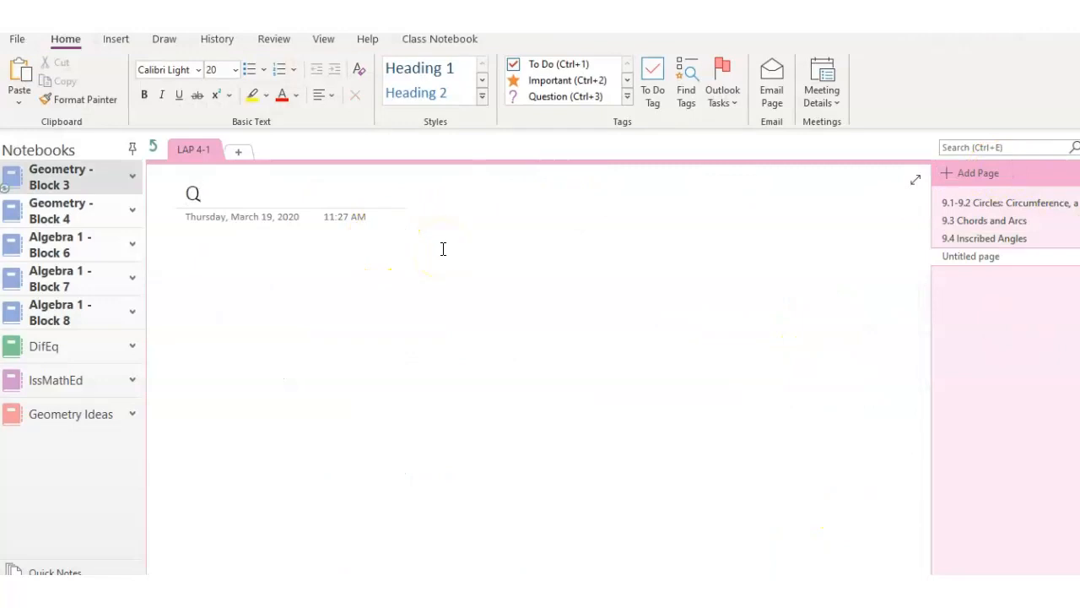
text(&A session)
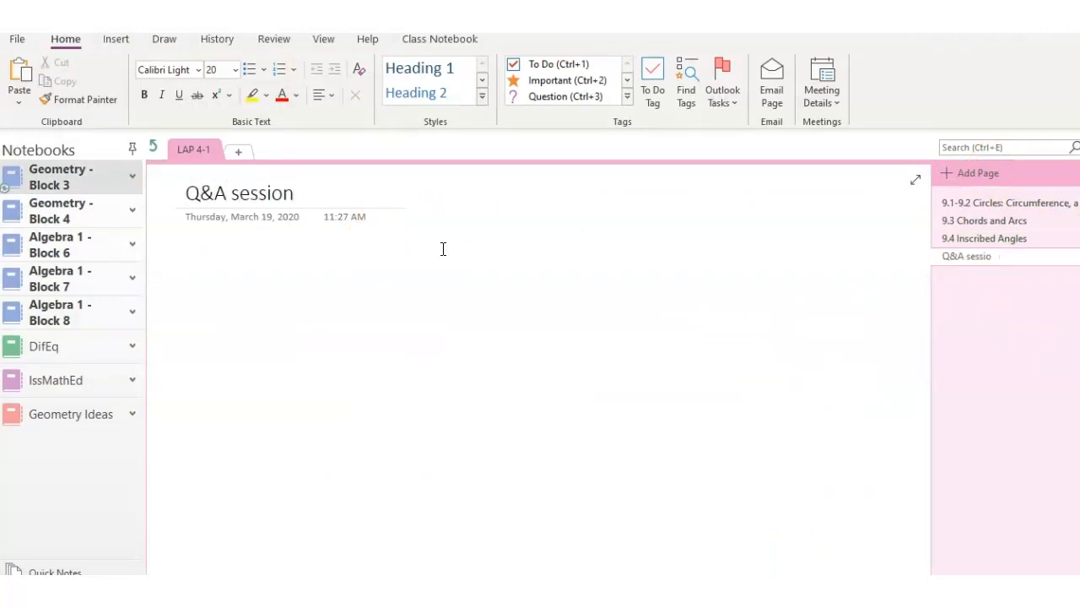
click(189, 238)
Switch back to Teams and share the "Q&A session - OneNote" window with the meeting
mouse_move(175, 591)
click(169, 523)
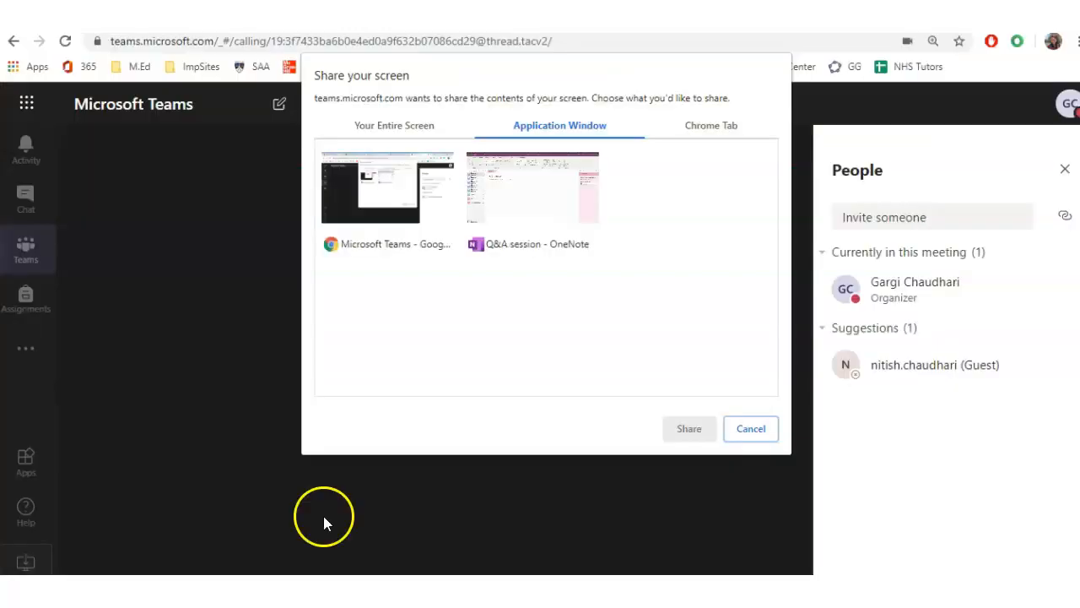
click(538, 205)
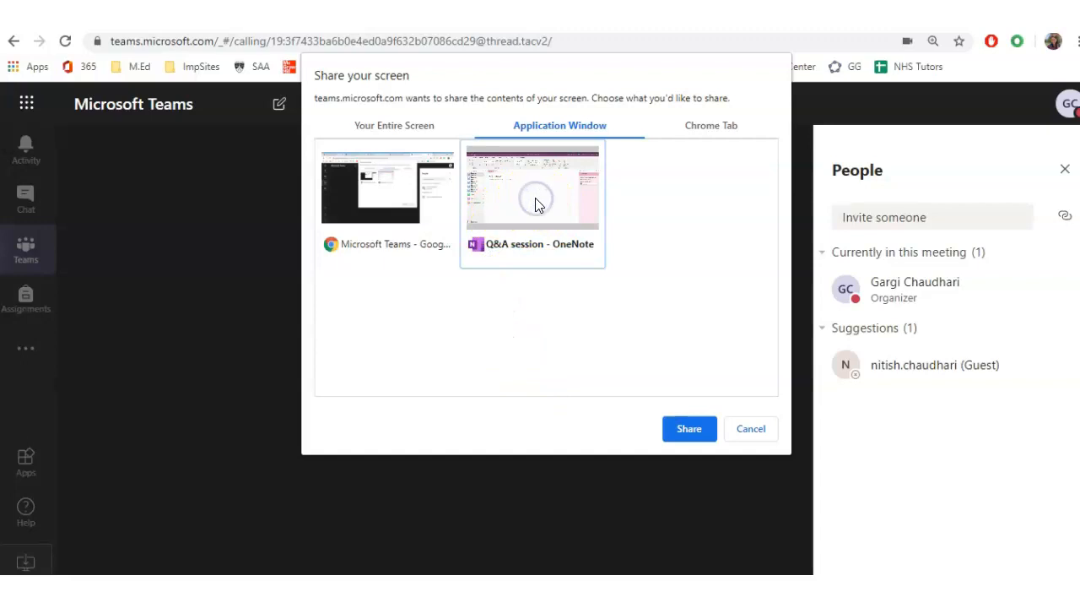
click(689, 431)
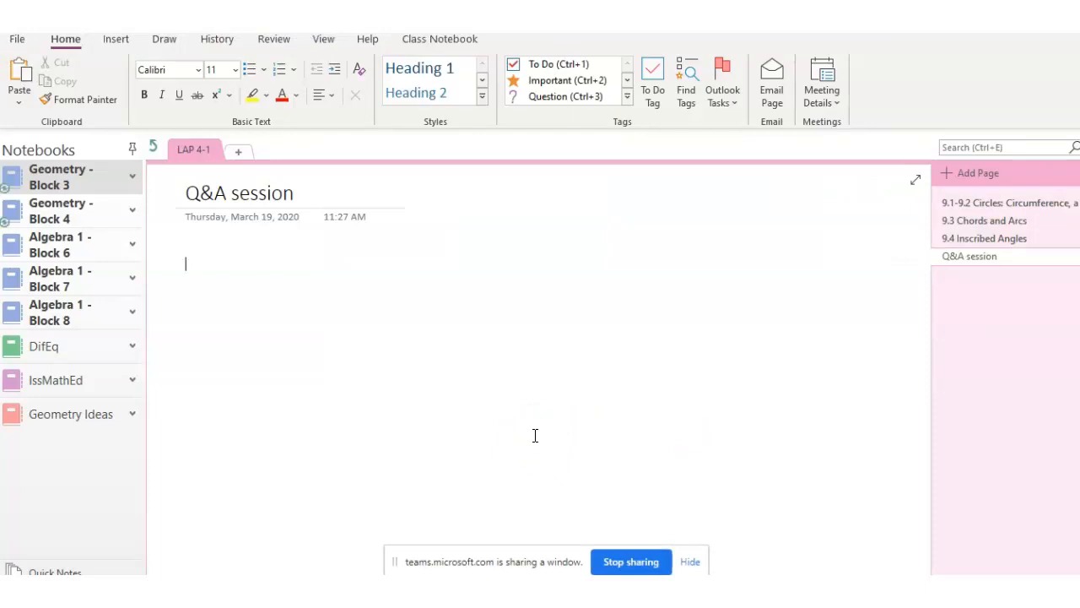
Sketch a right triangle in blue ink below the page title, marking the right angle and labelling the legs 3 and 4
mouse_move(203, 247)
mouse_down()
mouse_move(202, 349)
mouse_move(280, 354)
mouse_move(295, 345)
mouse_move(203, 245)
mouse_up()
mouse_move(200, 342)
mouse_down()
mouse_move(208, 335)
mouse_move(208, 350)
mouse_up()
drag(168, 302, 171, 310)
drag(237, 368, 245, 377)
drag(241, 367, 242, 385)
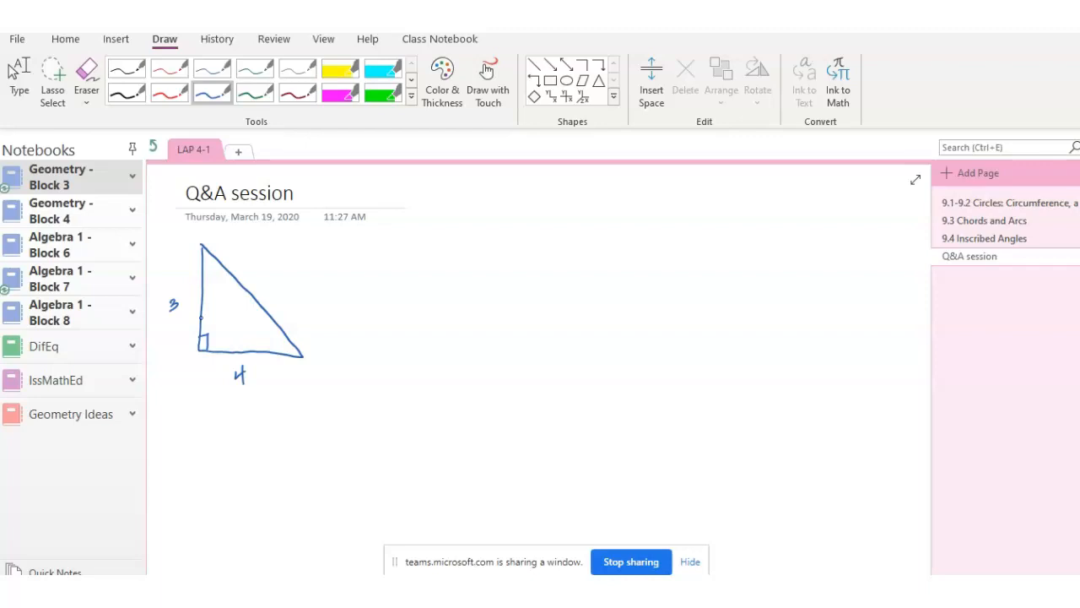
Stop sharing the OneNote window and return to the Teams meeting
click(631, 562)
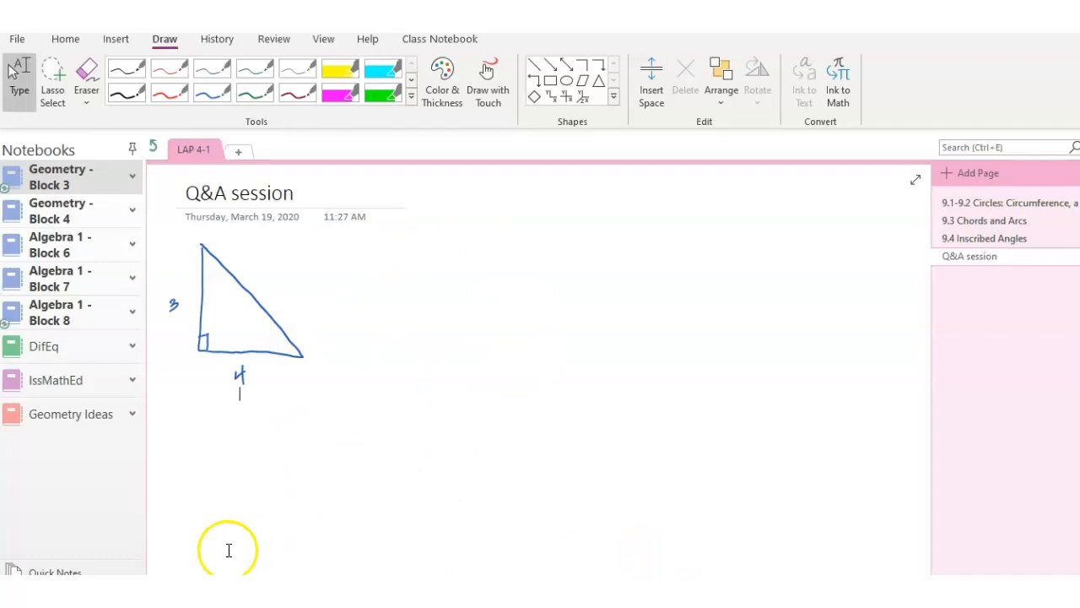
key(alt+Tab)
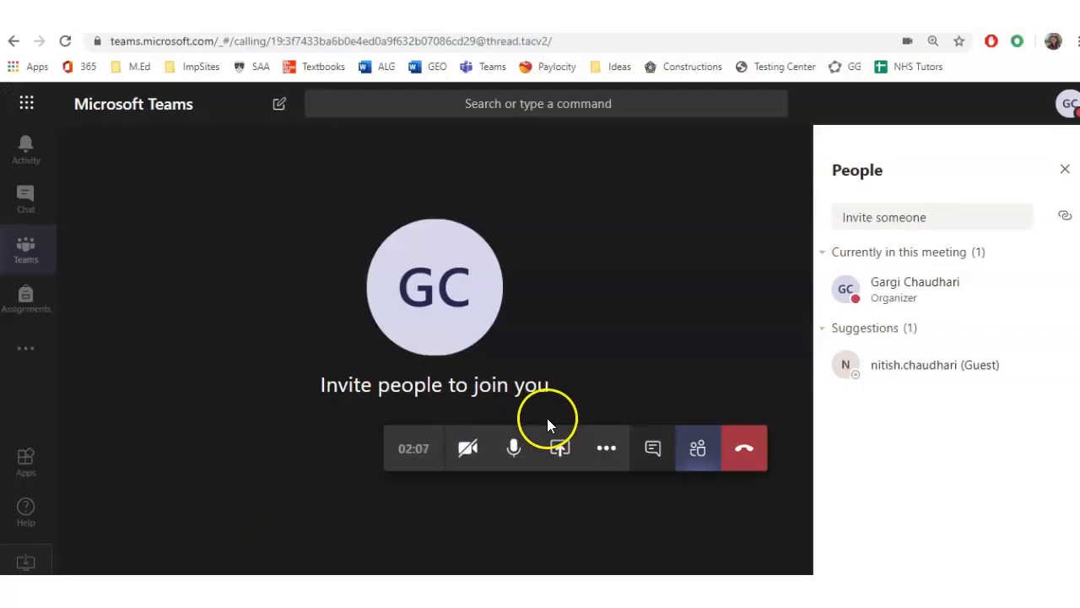
click(743, 453)
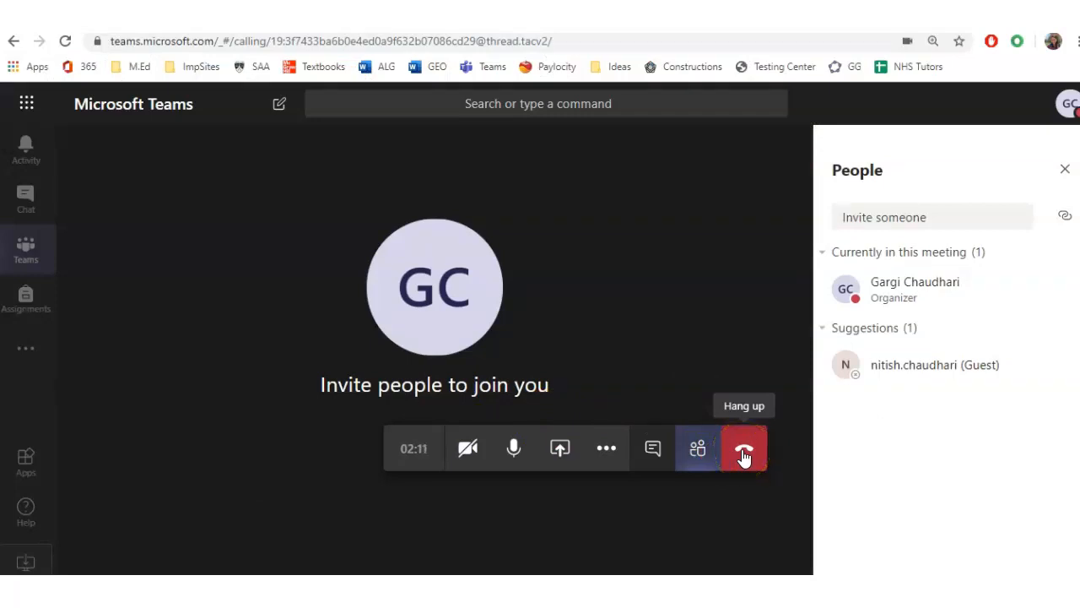
Send the message "any the questions" in the meeting chat
click(653, 453)
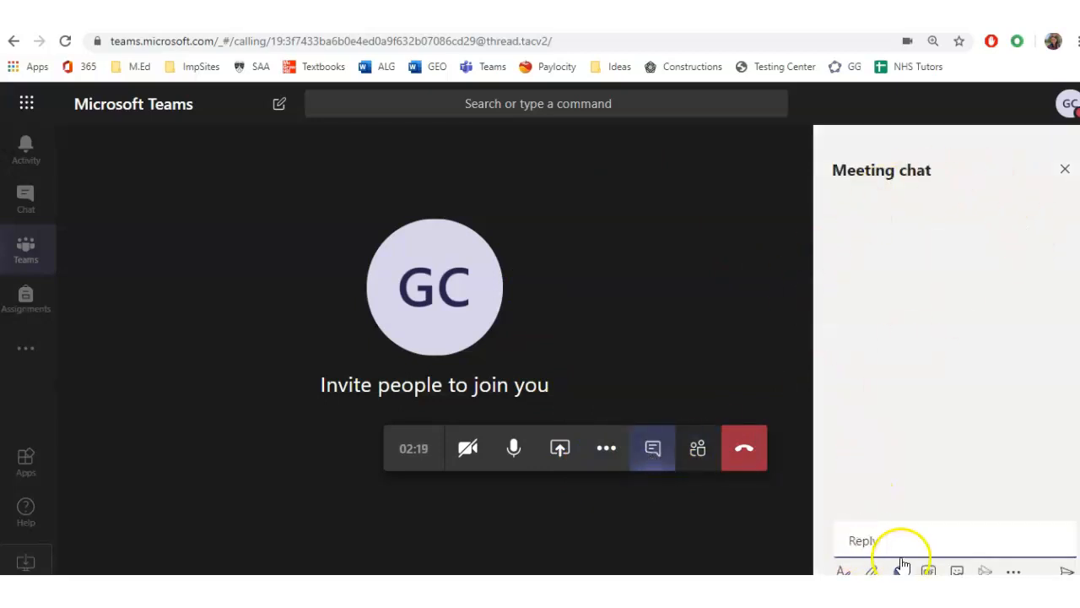
text(any the questions)
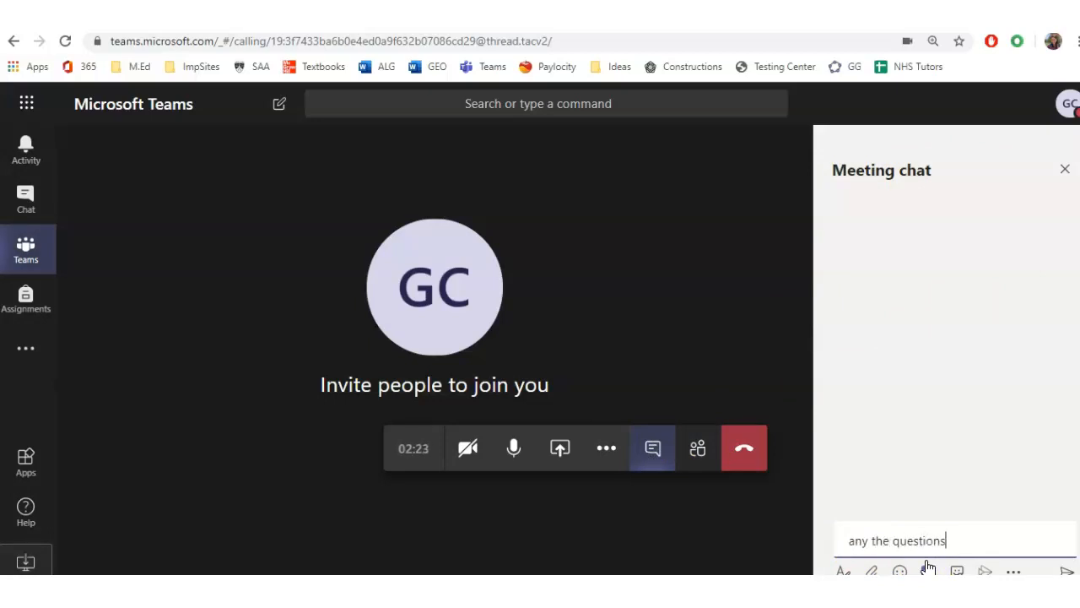
key(Return)
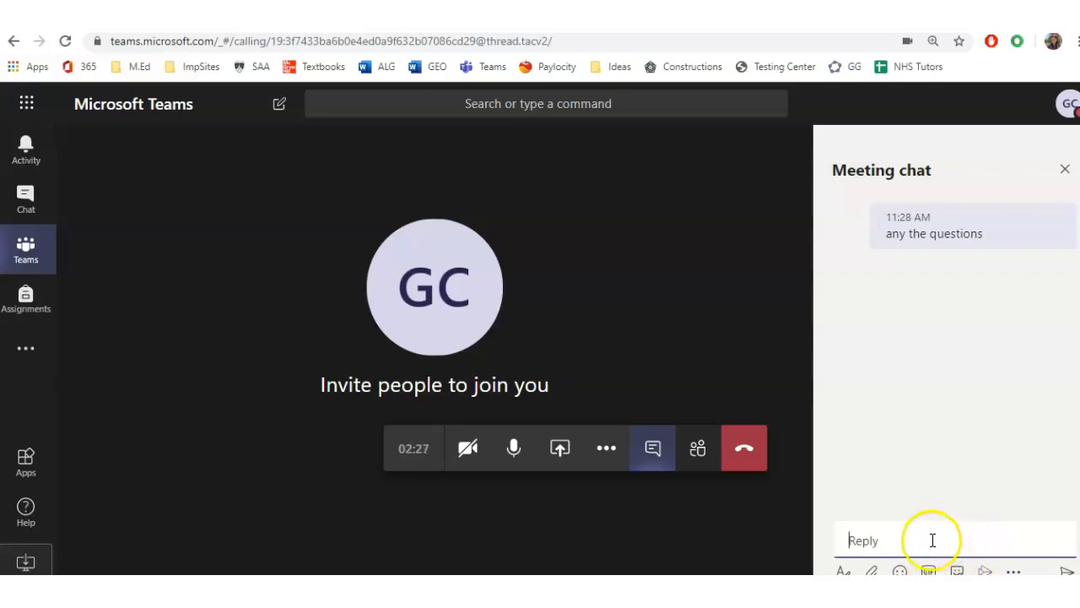
mouse_move(919, 250)
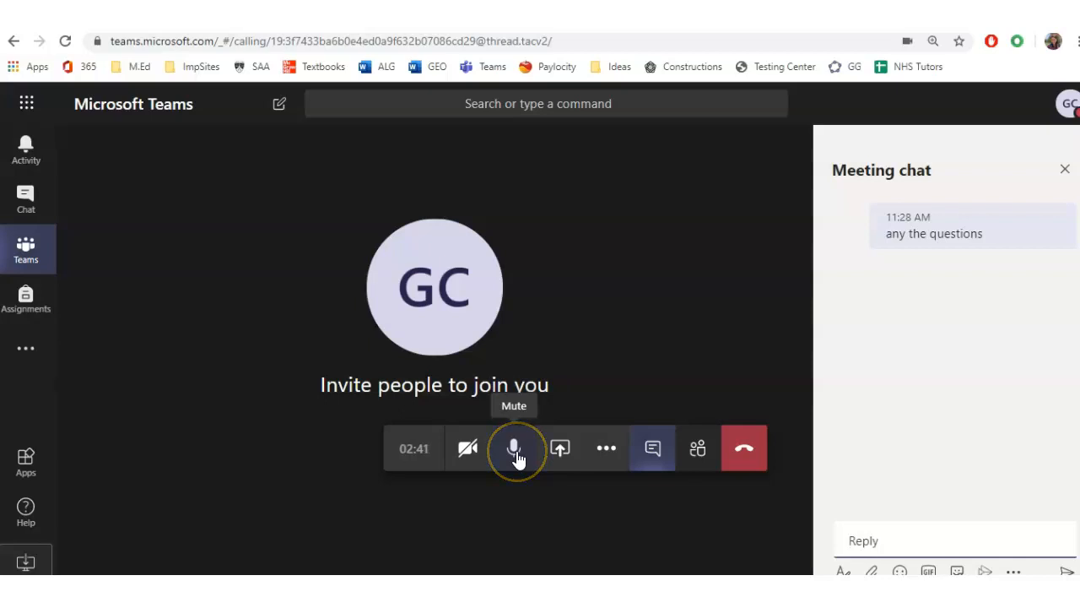
Show the meeting's participants, and hang up without rating the call quality
click(702, 448)
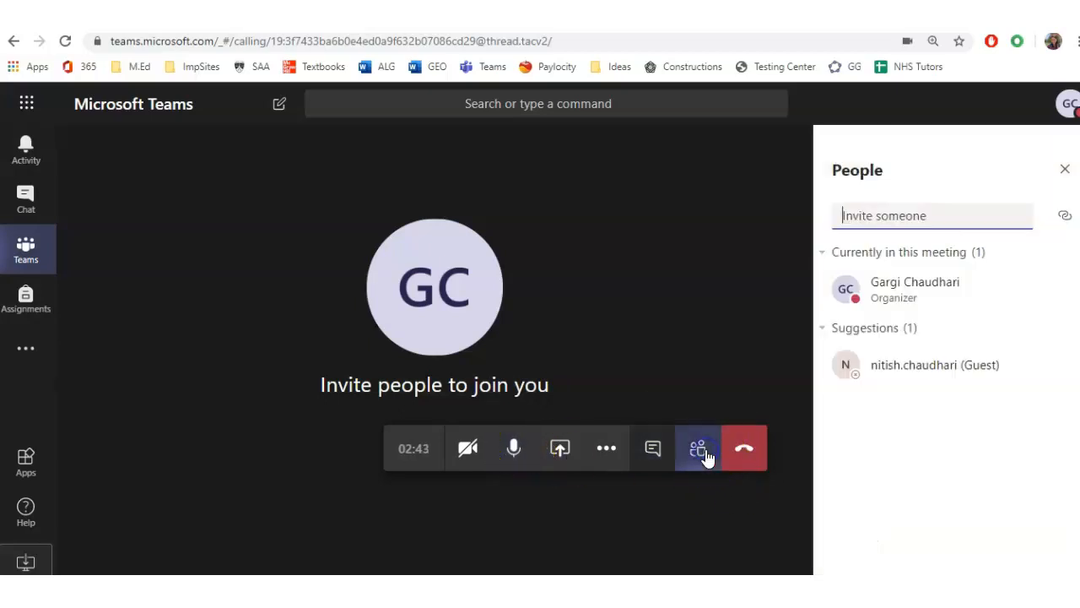
click(516, 452)
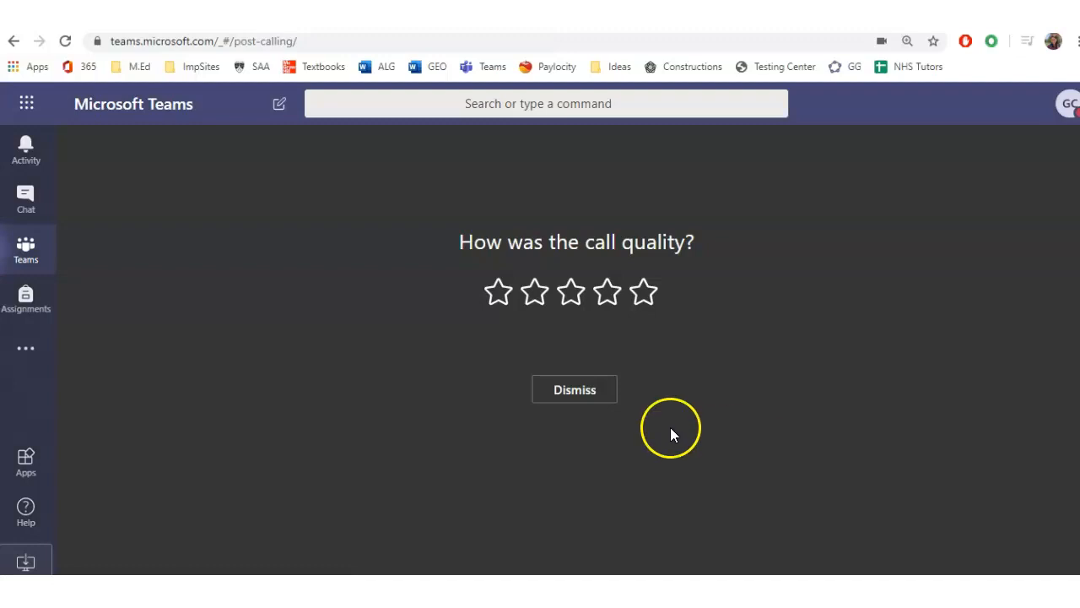
click(575, 392)
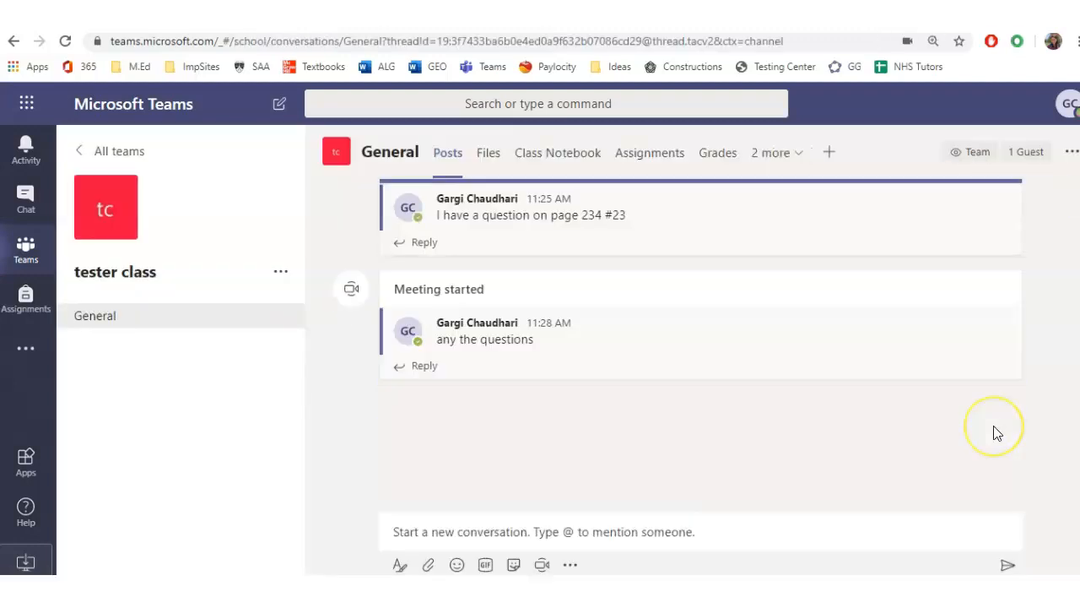
Look through the General channel's posts, assignments, grades, class notebook and files
mouse_move(993, 433)
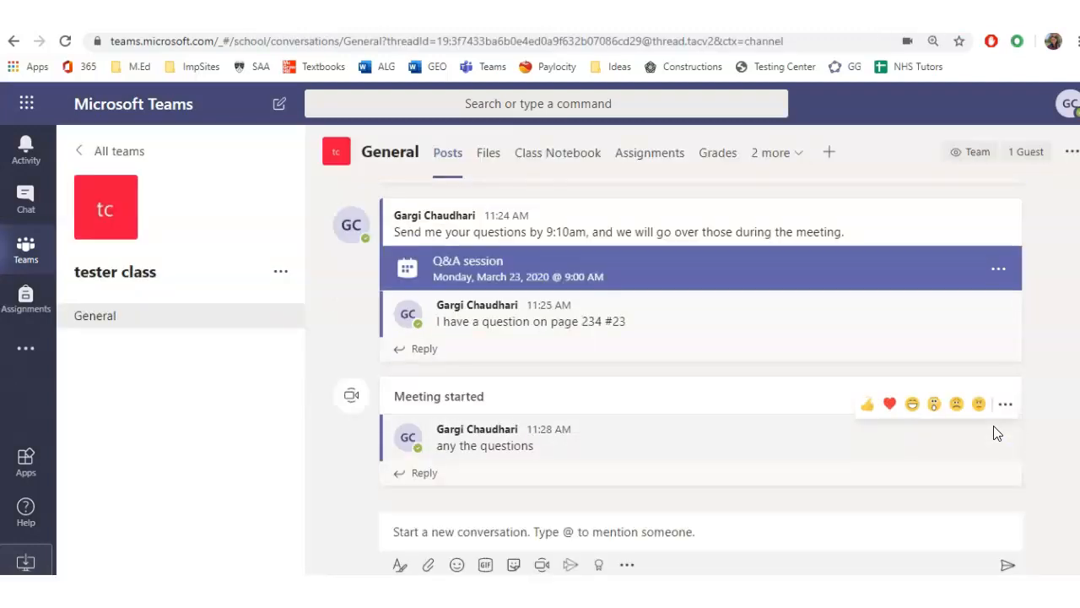
scroll(908, 393, up, 5)
scroll(908, 393, down, 5)
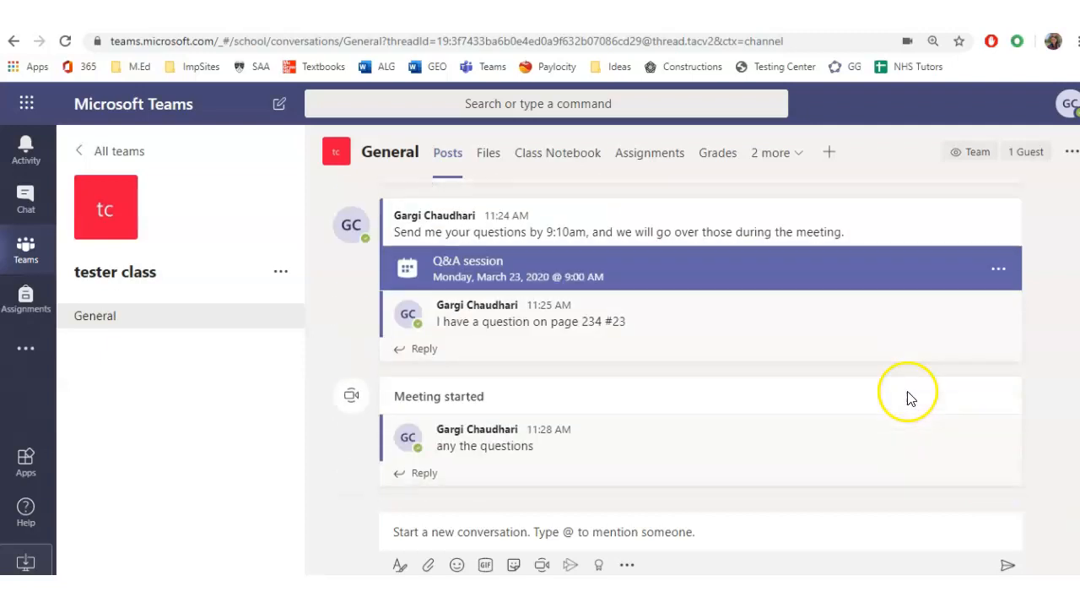
click(646, 158)
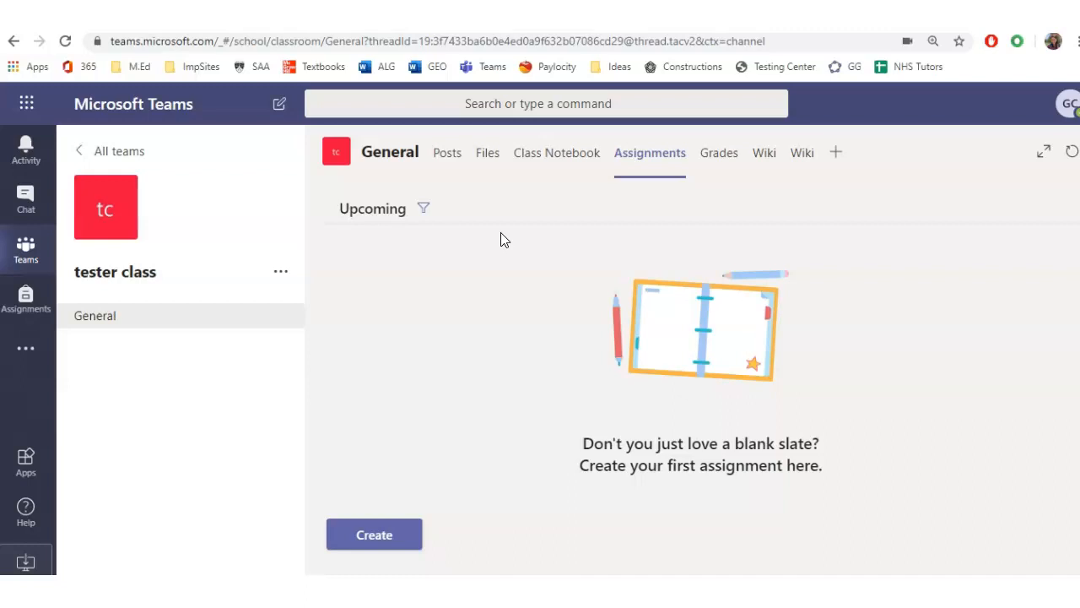
click(716, 160)
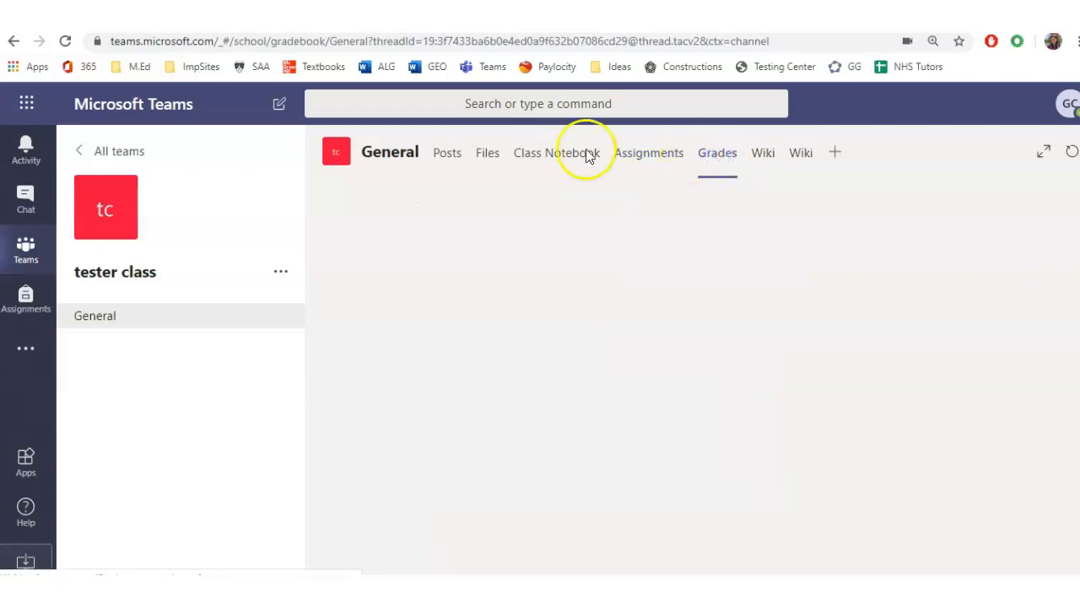
click(537, 160)
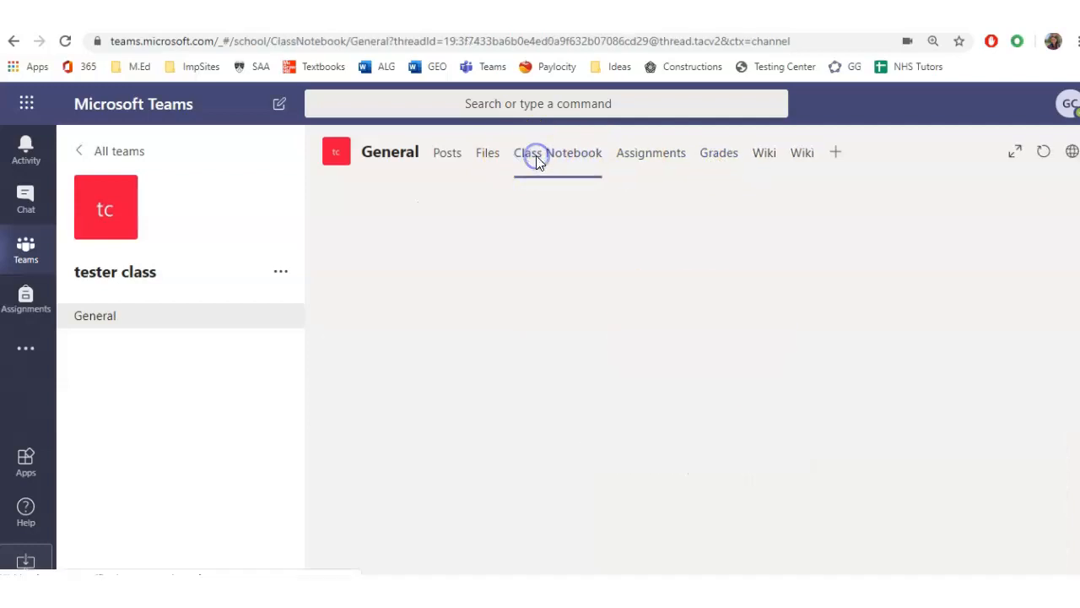
click(488, 160)
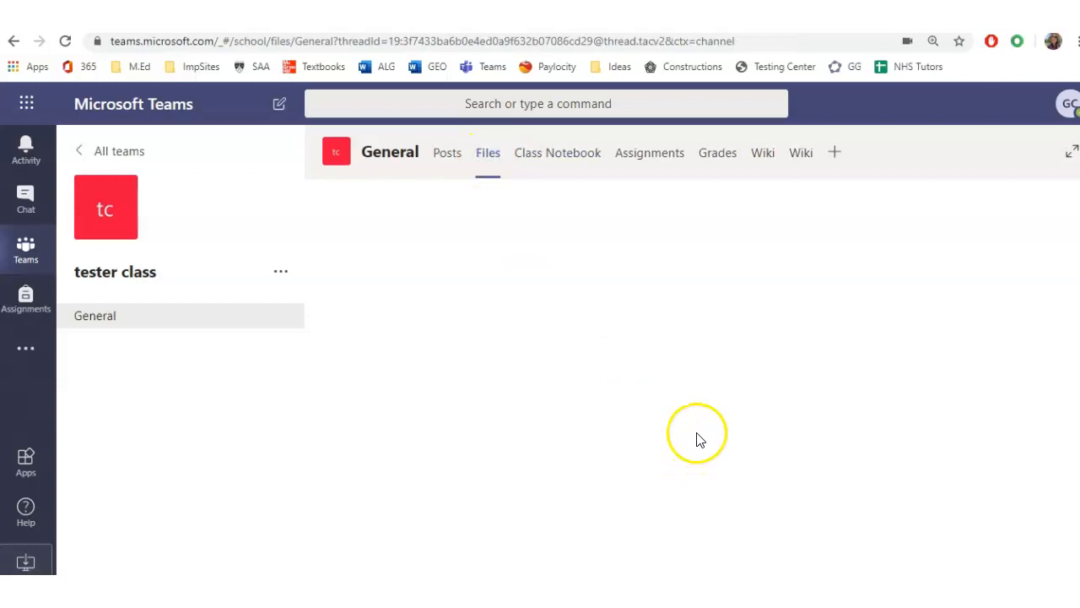
click(442, 152)
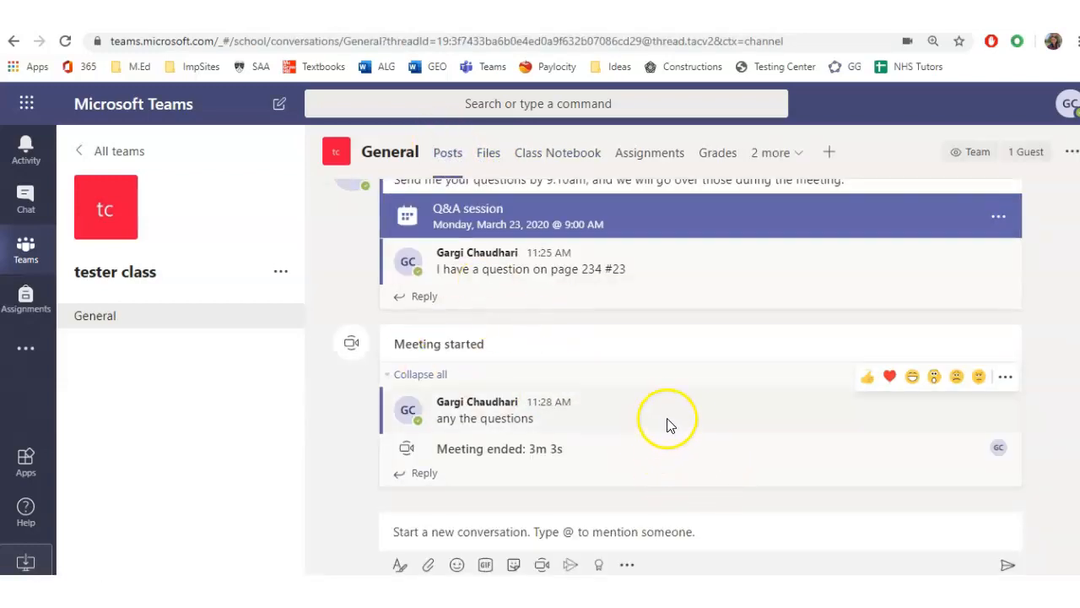
scroll(668, 427, up, 5)
scroll(676, 413, down, 5)
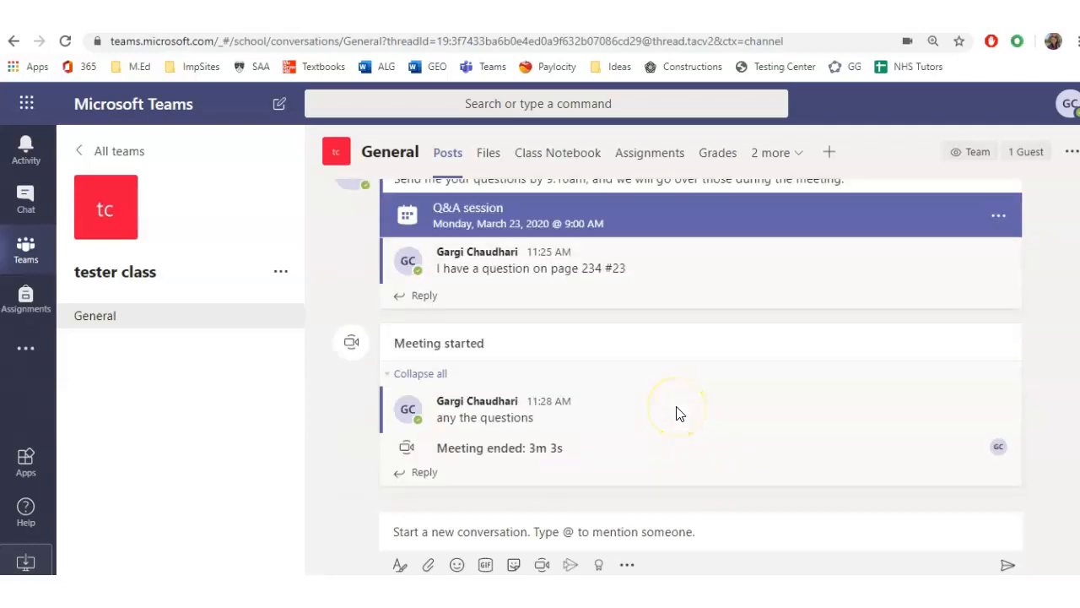